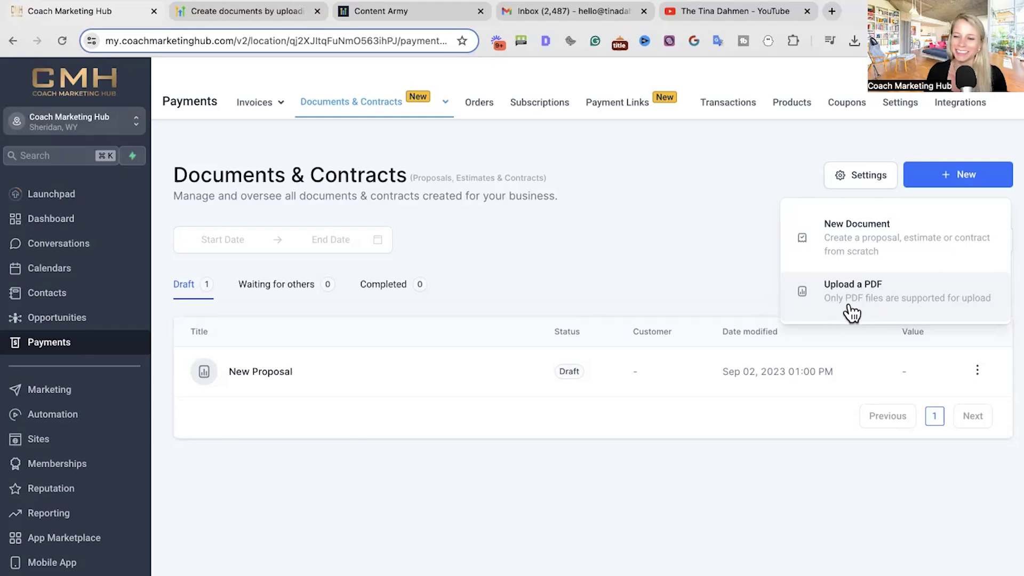
- Upload the SampleCoachingAgreement PDF into the document editor and select its title text
{"action": "left_click", "coordinate": [849, 307]}
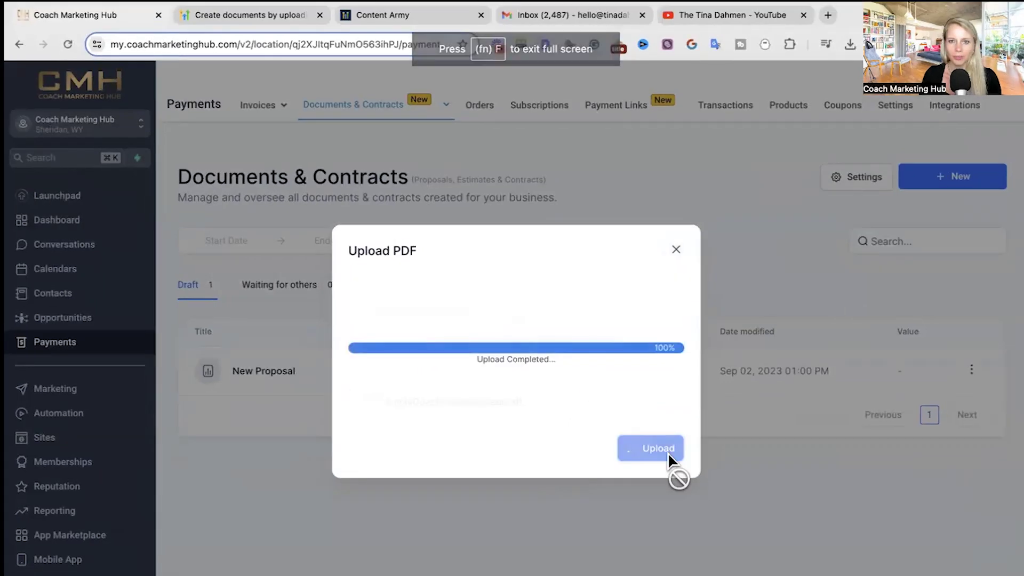
{"action": "left_click", "coordinate": [668, 451]}
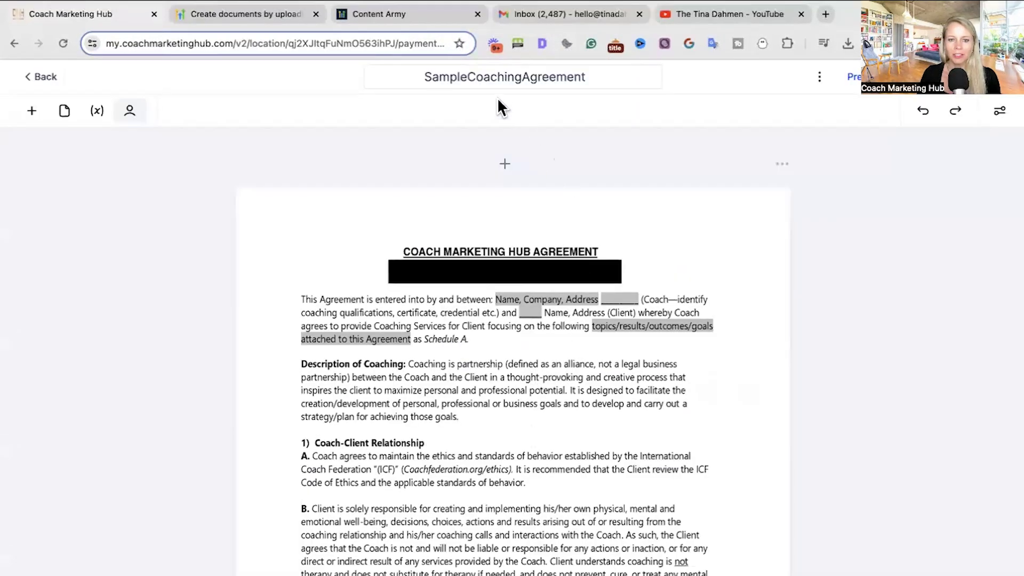
{"action": "left_click", "coordinate": [483, 78]}
{"action": "left_click_drag", "start_coordinate": [426, 80], "coordinate": [588, 82]}
{"action": "left_click", "coordinate": [558, 80]}
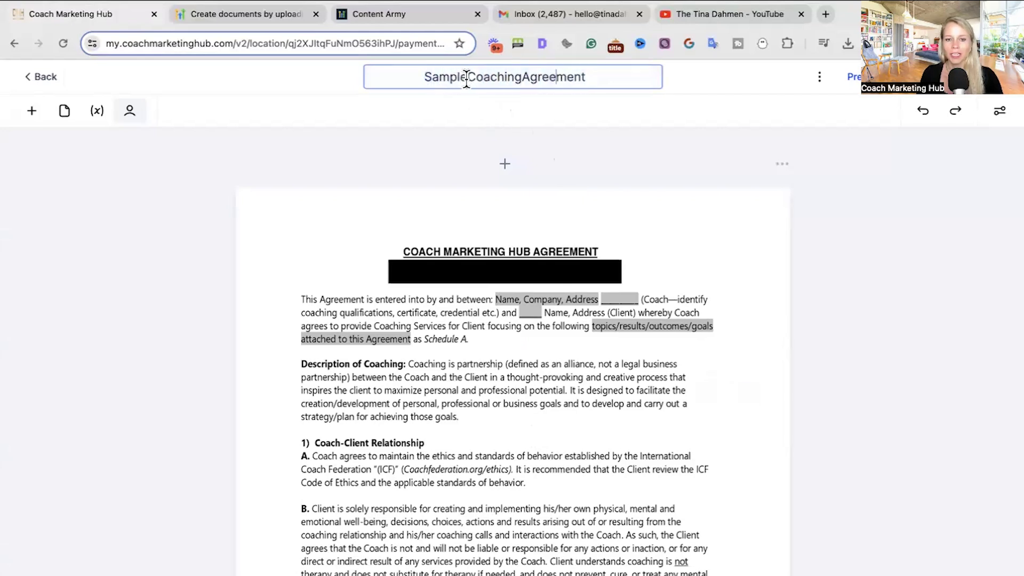
- Rename the title to 'Coaching Agreement' followed by the consulting company and client names
{"action": "left_click_drag", "start_coordinate": [466, 77], "coordinate": [427, 79]}
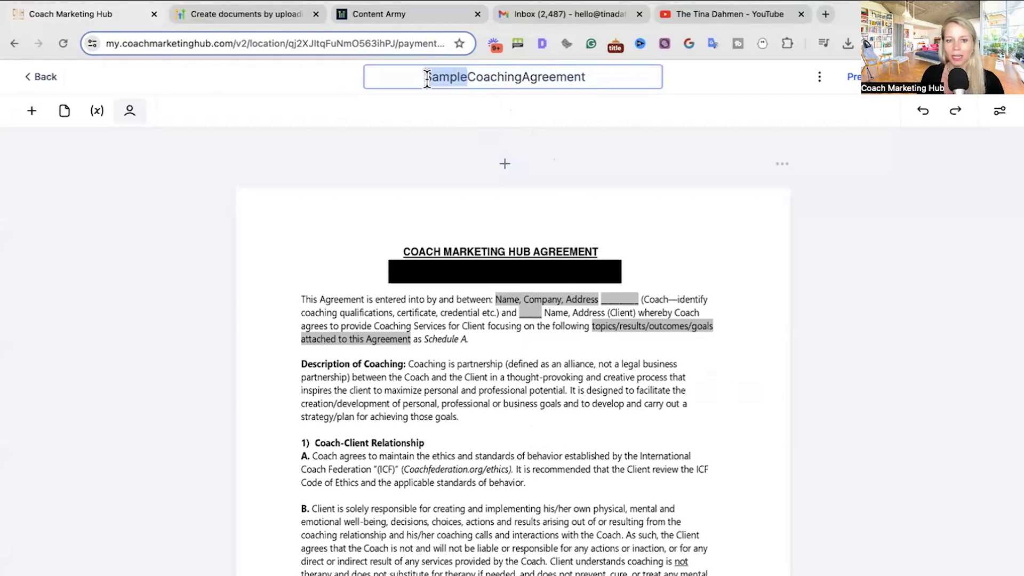
{"action": "key", "text": "BackSpace"}
{"action": "left_click", "coordinate": [499, 77]}
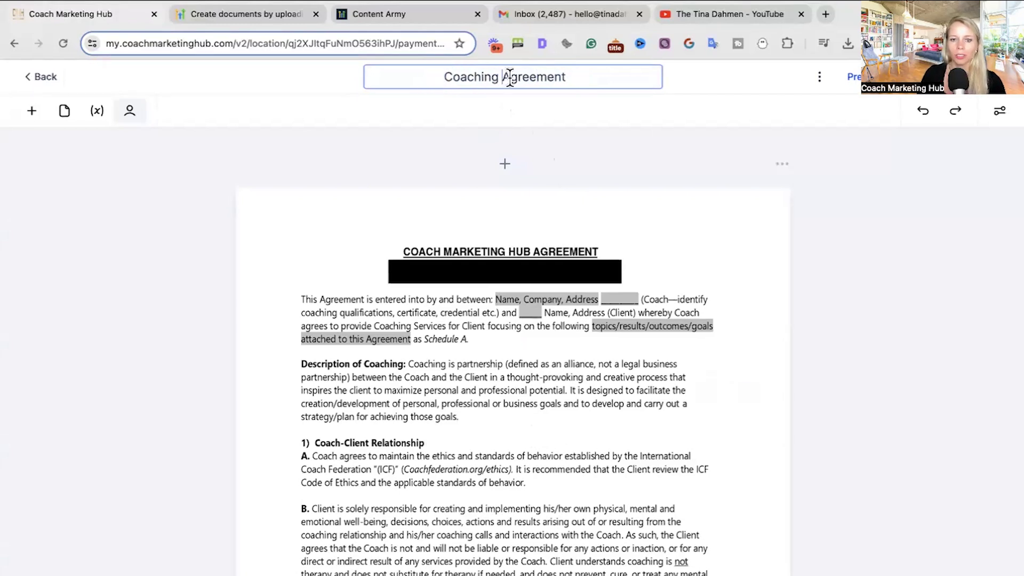
{"action": "type", "text": "Dahmen C"}
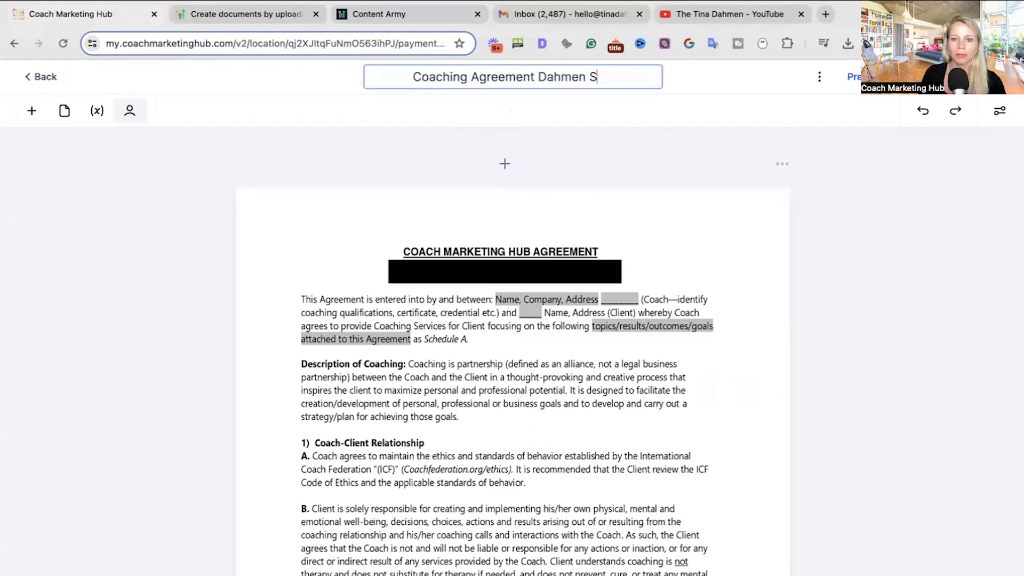
{"action": "type", "text": "onsulting"}
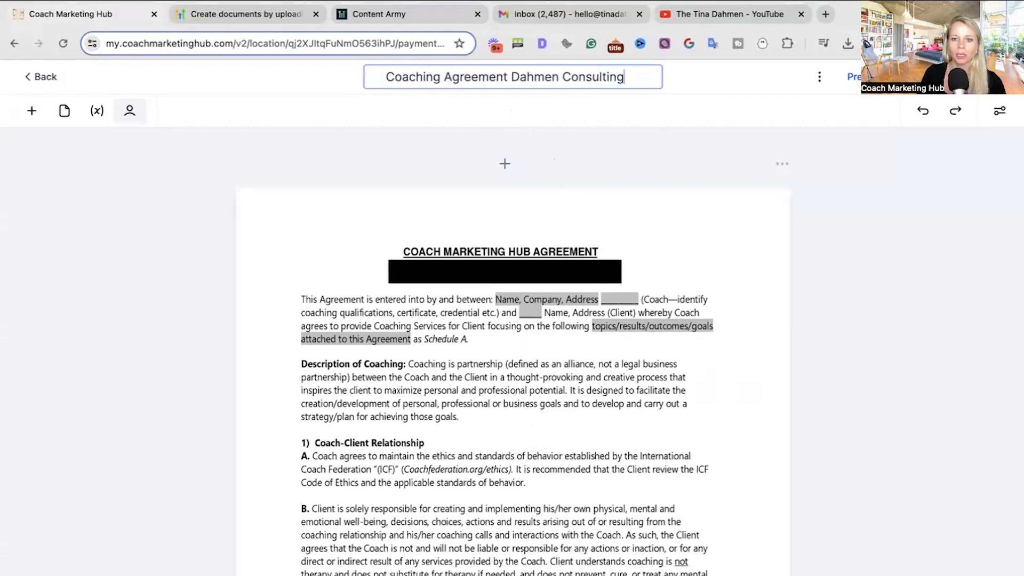
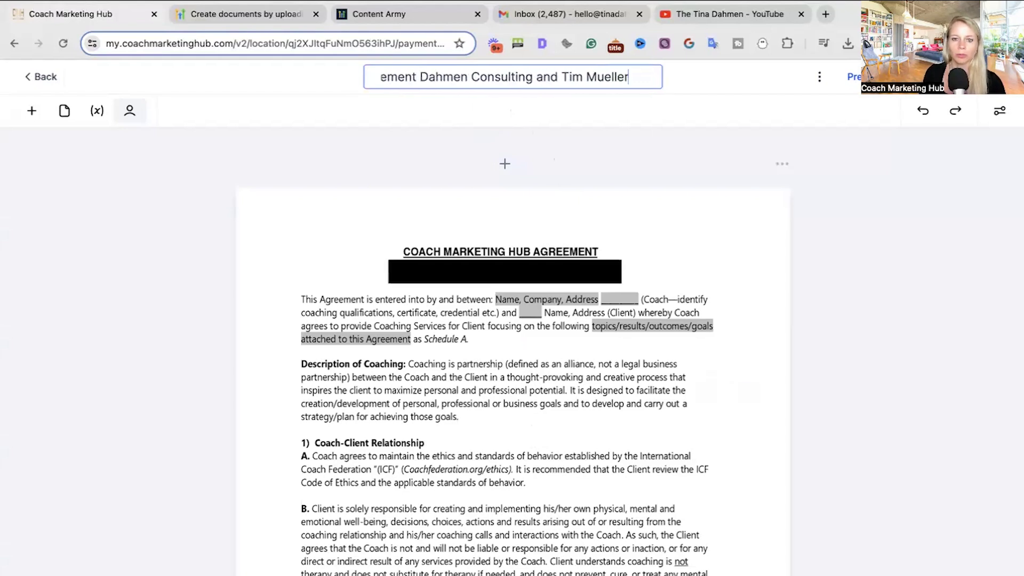
{"action": "left_click", "coordinate": [415, 139]}
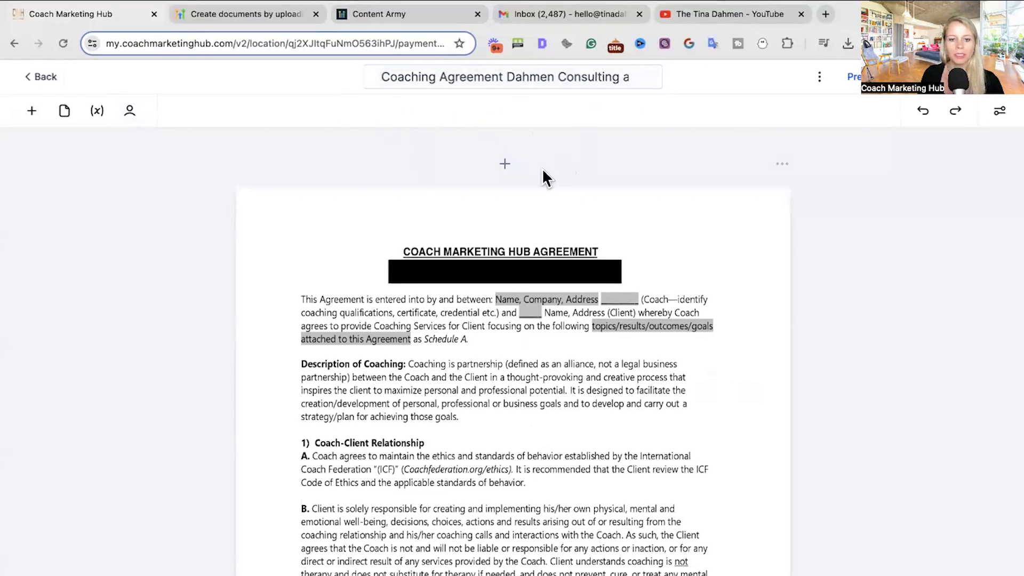
- Select the CLIENT block in the agreement to view its properties
{"action": "scroll", "coordinate": [411, 395], "scroll_direction": "down", "scroll_amount": 20}
{"action": "scroll", "coordinate": [560, 440], "scroll_direction": "down", "scroll_amount": 20}
{"action": "scroll", "coordinate": [559, 439], "scroll_direction": "up", "scroll_amount": 1}
{"action": "left_click", "coordinate": [306, 351]}
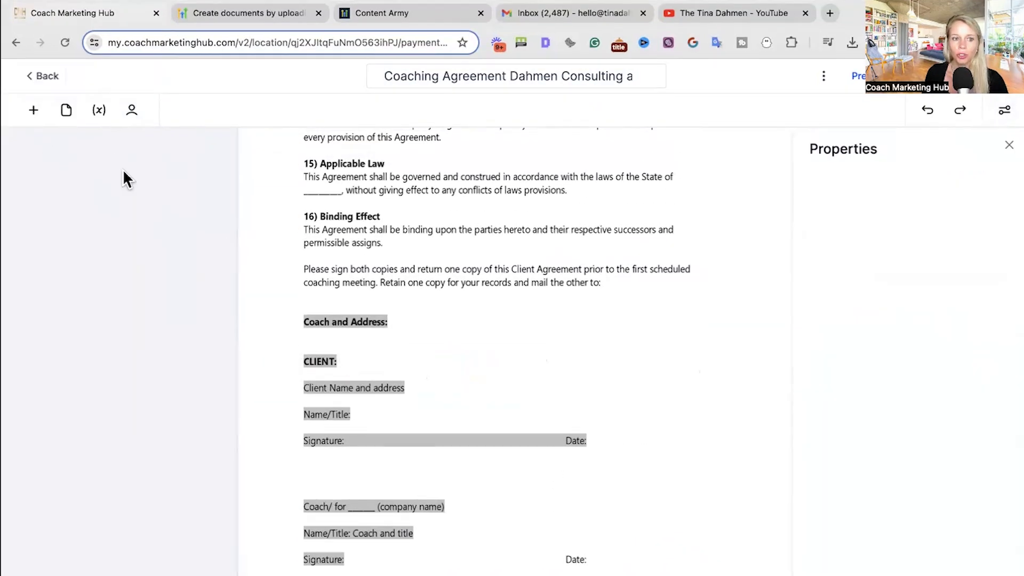
- Set the first contact as the Primary Client recipient
{"action": "left_click", "coordinate": [131, 112]}
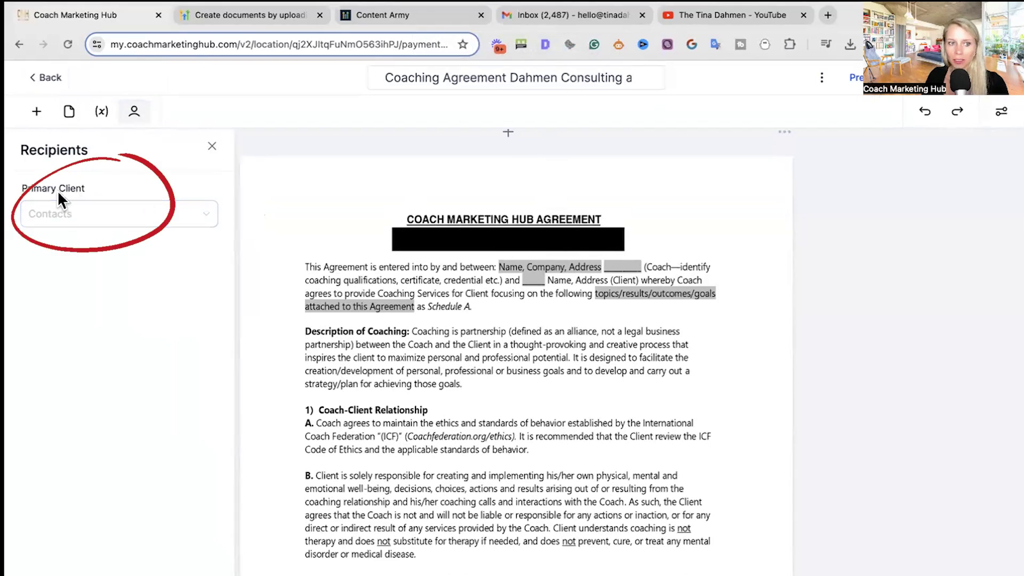
{"action": "left_click", "coordinate": [88, 225]}
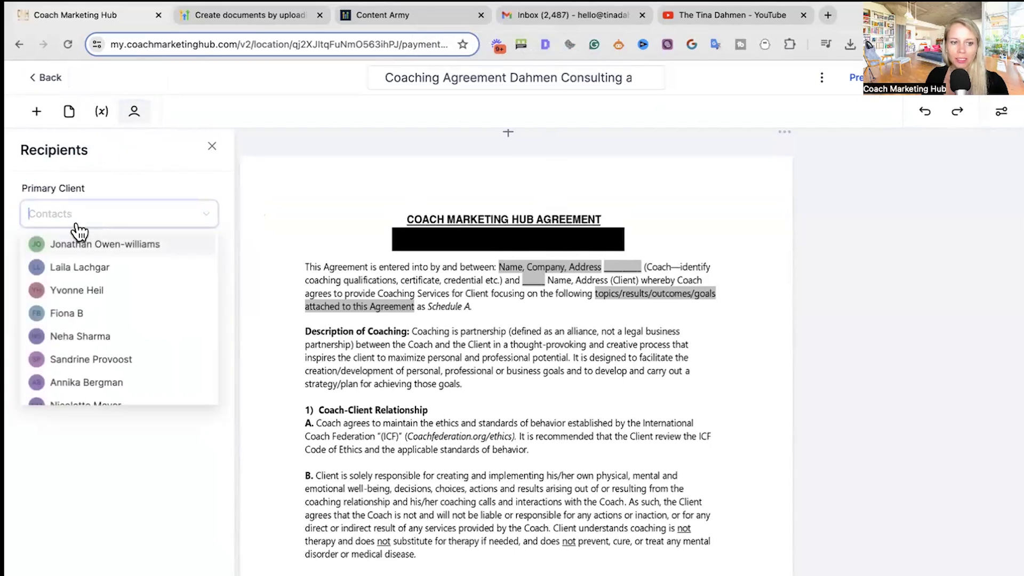
{"action": "left_click", "coordinate": [84, 245]}
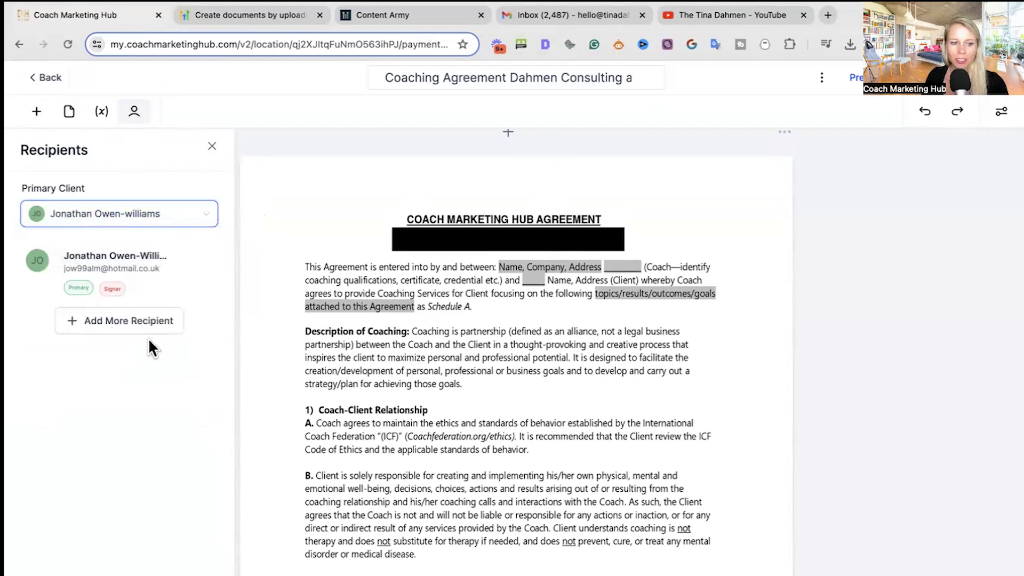
{"action": "left_click", "coordinate": [128, 336]}
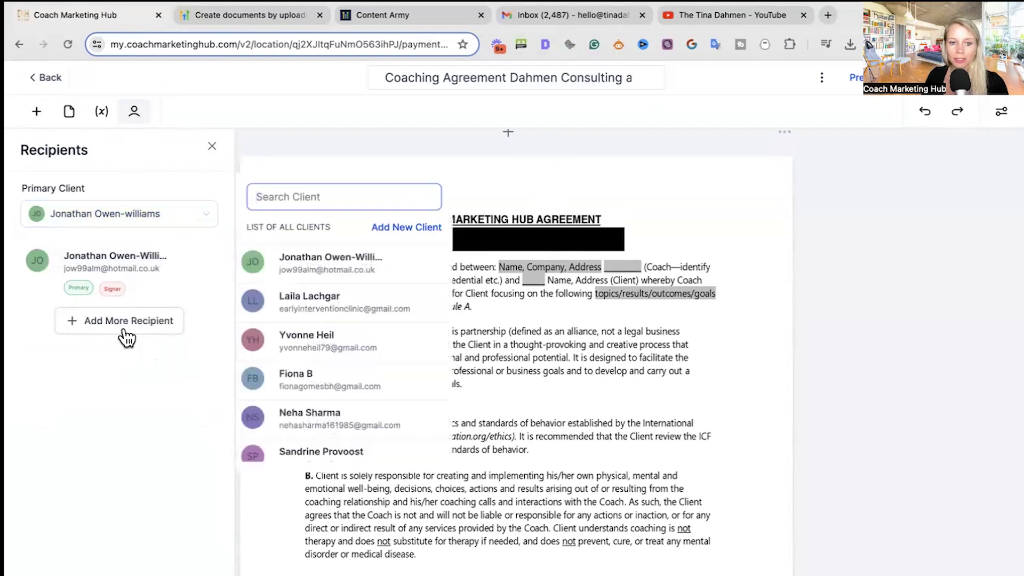
{"action": "left_click", "coordinate": [137, 392]}
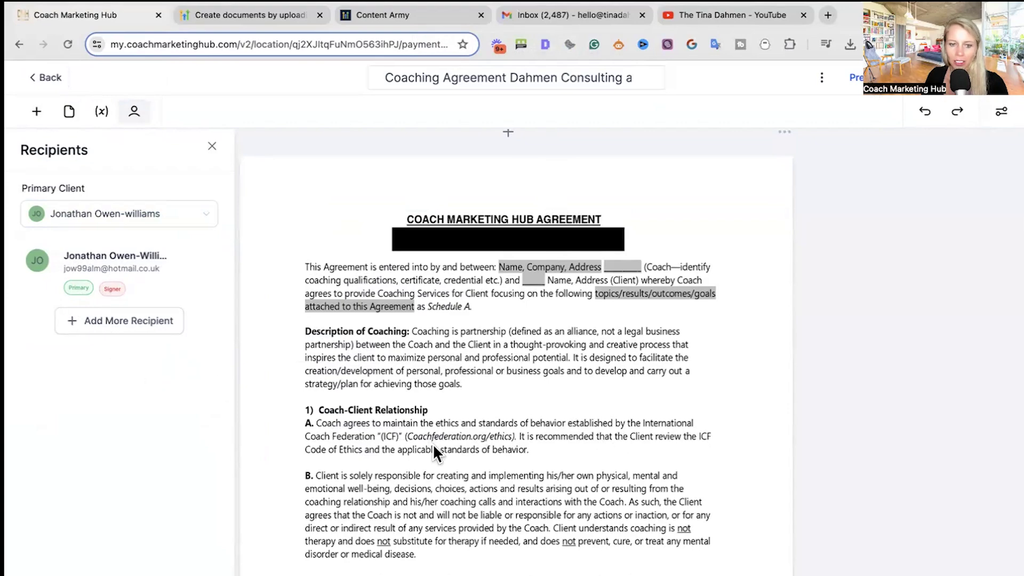
- Place the primary client's signature field in the CLIENT signature block
{"action": "scroll", "coordinate": [434, 451], "scroll_direction": "down", "scroll_amount": 20}
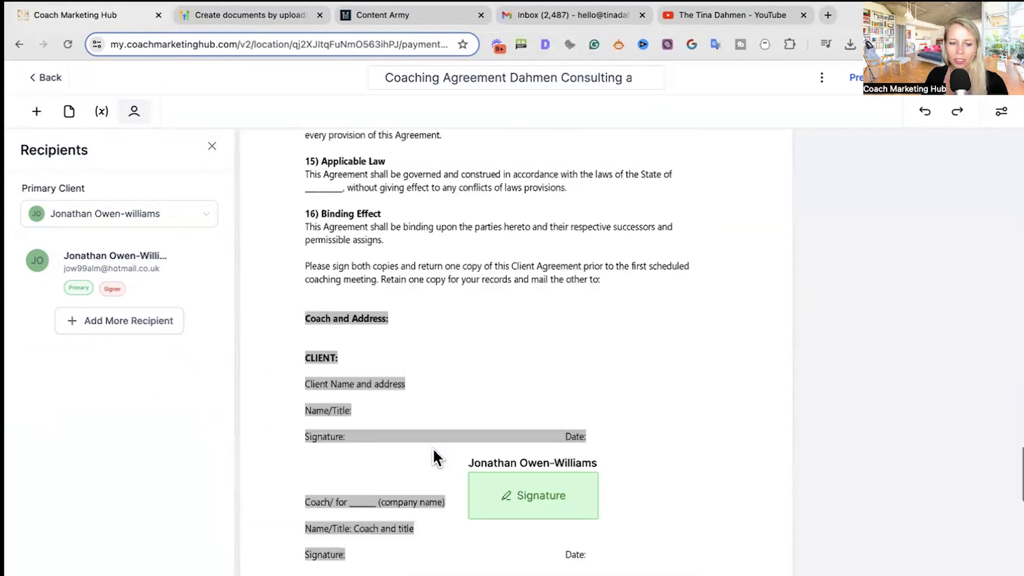
{"action": "scroll", "coordinate": [433, 456], "scroll_direction": "up", "scroll_amount": 1}
{"action": "mouse_move", "coordinate": [503, 513]}
{"action": "left_mouse_down"}
{"action": "mouse_move", "coordinate": [439, 521]}
{"action": "mouse_move", "coordinate": [420, 486]}
{"action": "mouse_move", "coordinate": [471, 405]}
{"action": "left_mouse_up"}
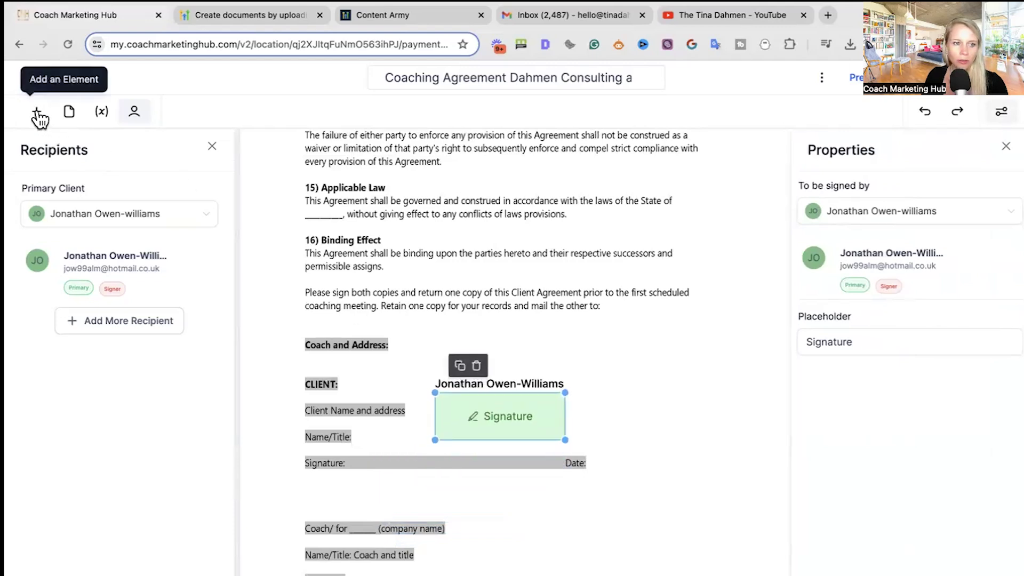
- Add a new signature field under the Signature line and position the upper field beside CLIENT:
{"action": "left_click", "coordinate": [37, 112]}
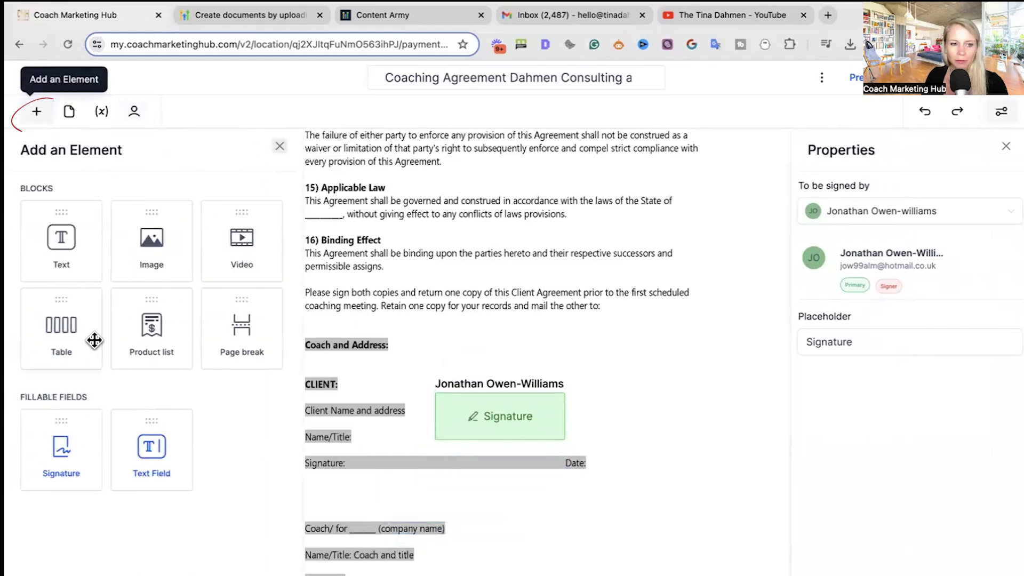
{"action": "left_click_drag", "start_coordinate": [62, 448], "coordinate": [297, 483]}
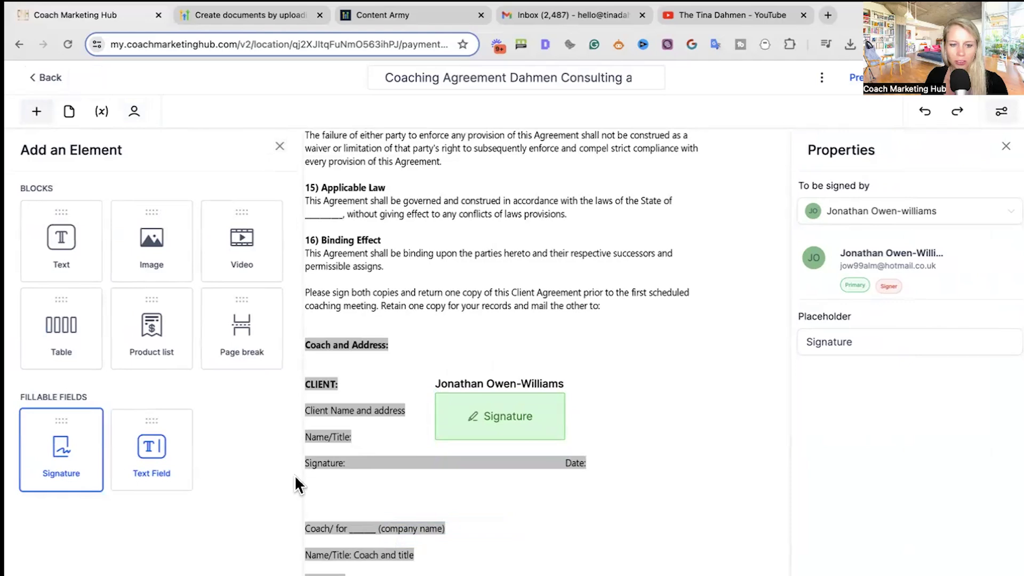
{"action": "left_click_drag", "start_coordinate": [495, 497], "coordinate": [501, 508]}
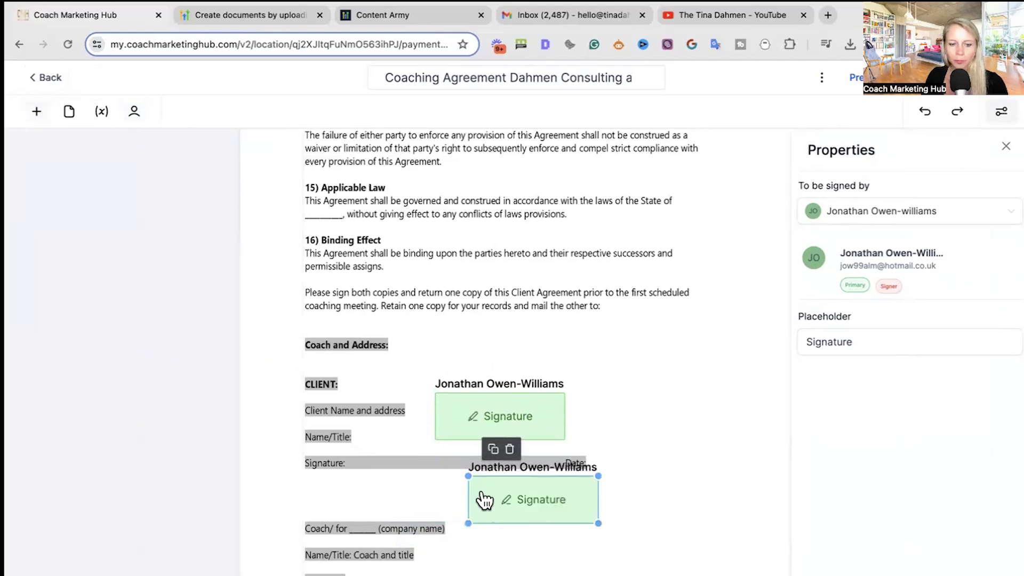
{"action": "mouse_move", "coordinate": [501, 408]}
{"action": "left_mouse_down"}
{"action": "mouse_move", "coordinate": [473, 418]}
{"action": "mouse_move", "coordinate": [469, 377]}
{"action": "mouse_move", "coordinate": [457, 368]}
{"action": "mouse_move", "coordinate": [412, 391]}
{"action": "mouse_move", "coordinate": [389, 384]}
{"action": "left_mouse_up"}
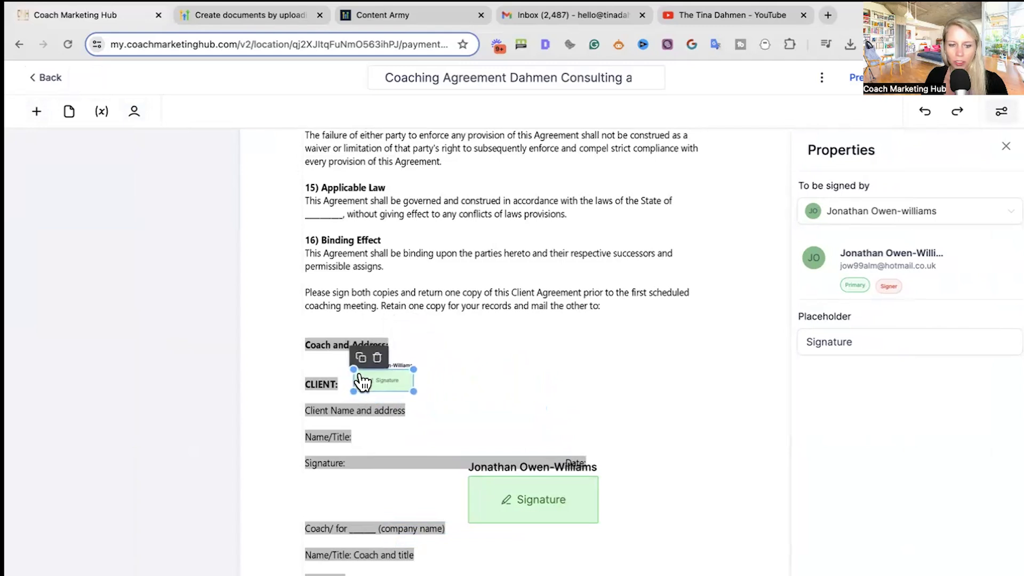
{"action": "left_click", "coordinate": [437, 376]}
{"action": "left_click_drag", "start_coordinate": [383, 388], "coordinate": [377, 388]}
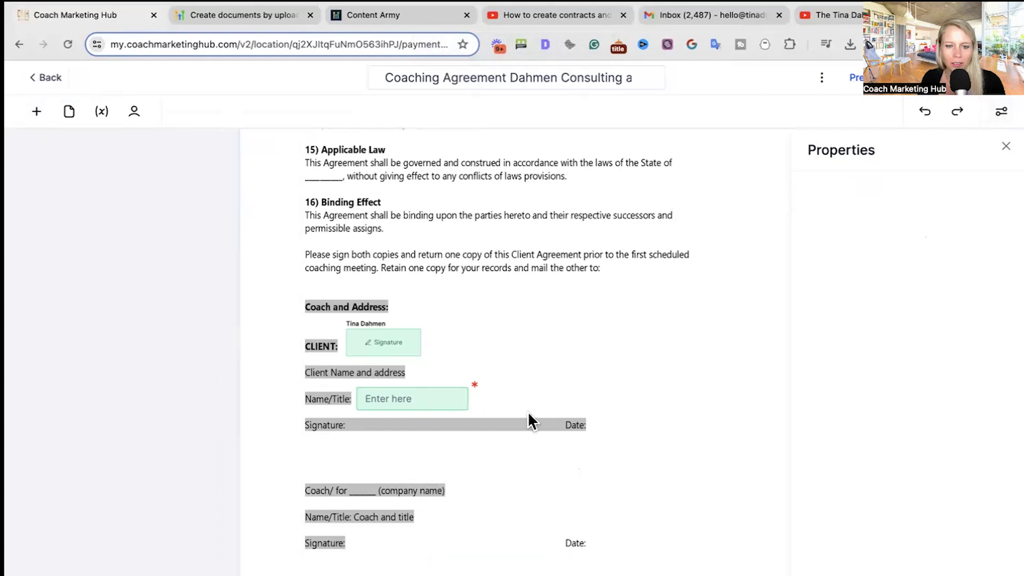
- Duplicate the signature field and move the copy beside the company name line
{"action": "left_click", "coordinate": [390, 342]}
{"action": "left_click", "coordinate": [356, 314]}
{"action": "mouse_move", "coordinate": [389, 348]}
{"action": "left_mouse_down"}
{"action": "mouse_move", "coordinate": [480, 502]}
{"action": "mouse_move", "coordinate": [460, 533]}
{"action": "mouse_move", "coordinate": [501, 496]}
{"action": "mouse_move", "coordinate": [484, 495]}
{"action": "left_mouse_up"}
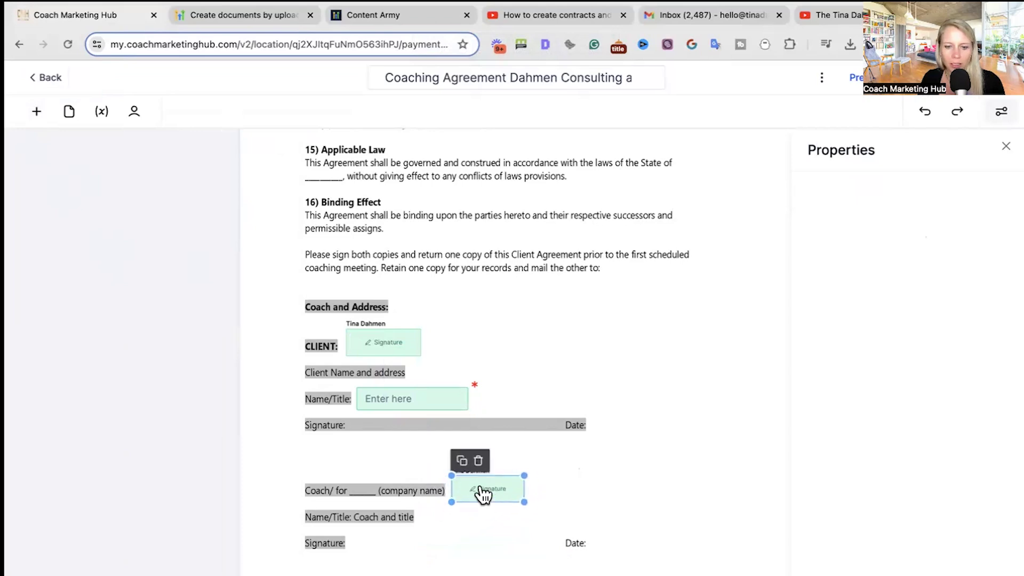
{"action": "scroll", "coordinate": [483, 496], "scroll_direction": "up", "scroll_amount": 1}
{"action": "scroll", "coordinate": [469, 523], "scroll_direction": "down", "scroll_amount": 1}
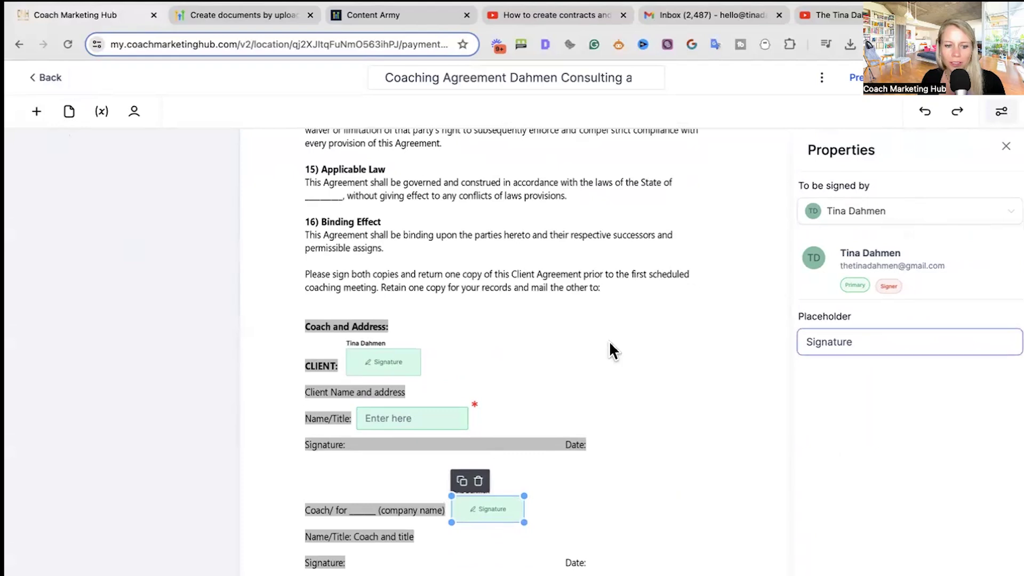
{"action": "left_click", "coordinate": [593, 491]}
- Assign the CLIENT signature field to be signed by the sender (You)
{"action": "left_click", "coordinate": [395, 368]}
{"action": "left_click", "coordinate": [860, 214]}
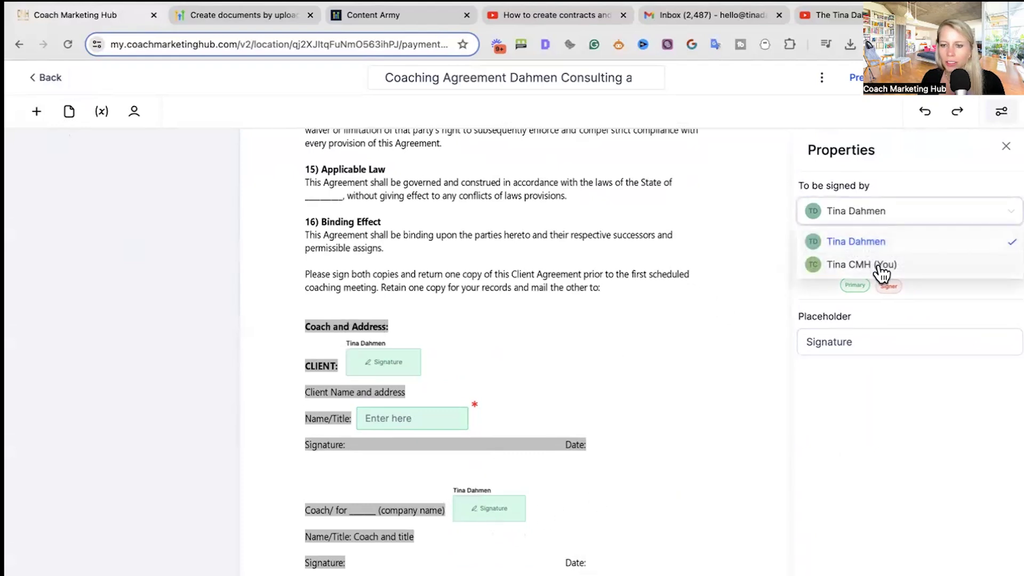
{"action": "left_click", "coordinate": [853, 265]}
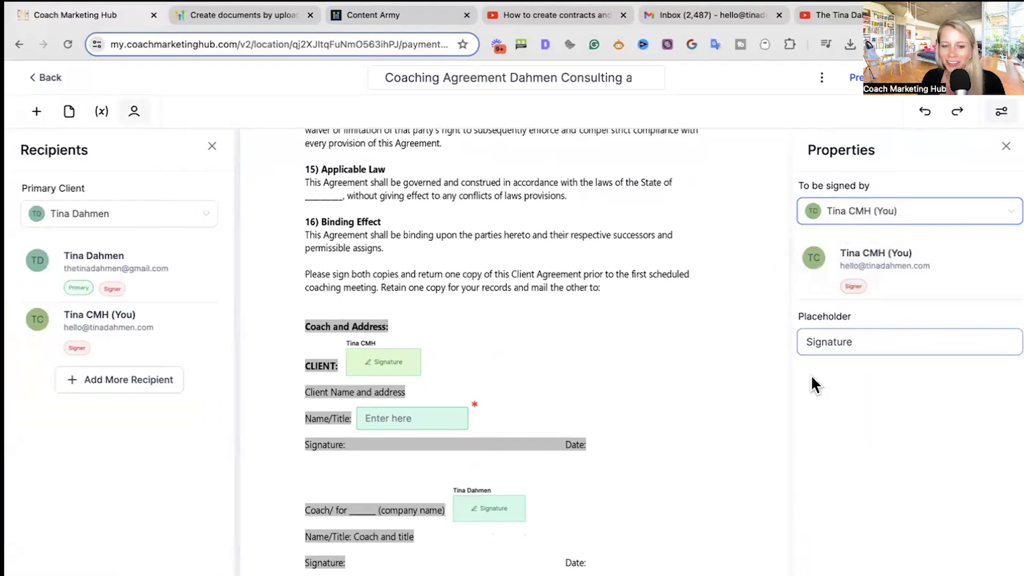
{"action": "left_click", "coordinate": [527, 340]}
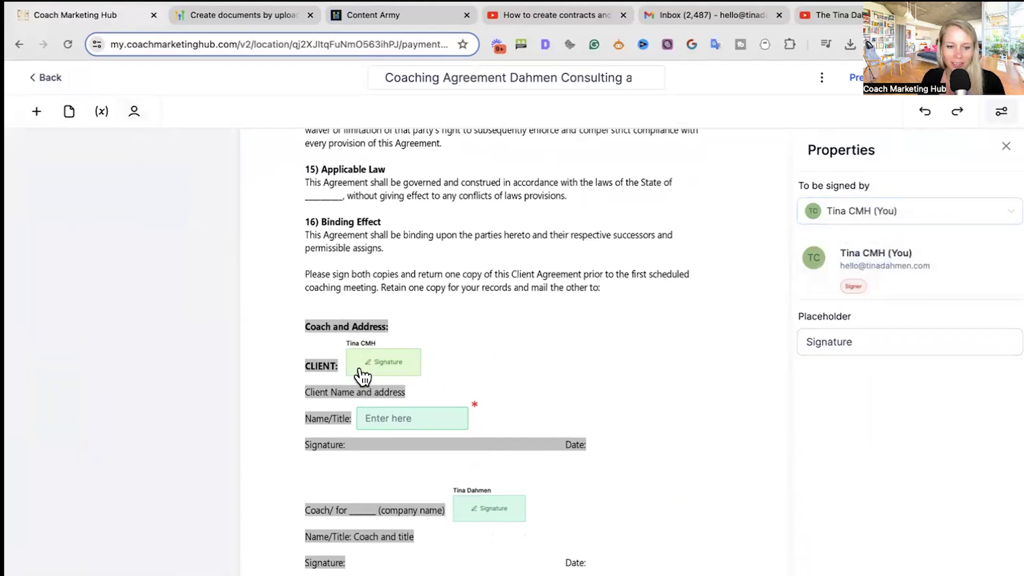
- Change the Name/Title field's placeholder to Date
{"action": "left_click", "coordinate": [382, 420]}
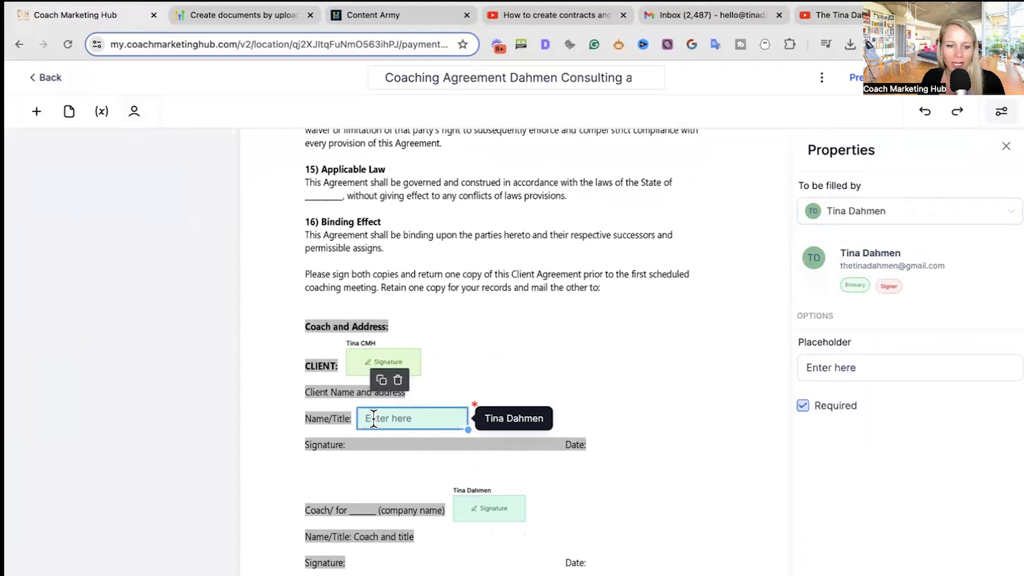
{"action": "left_click_drag", "start_coordinate": [885, 373], "coordinate": [778, 380]}
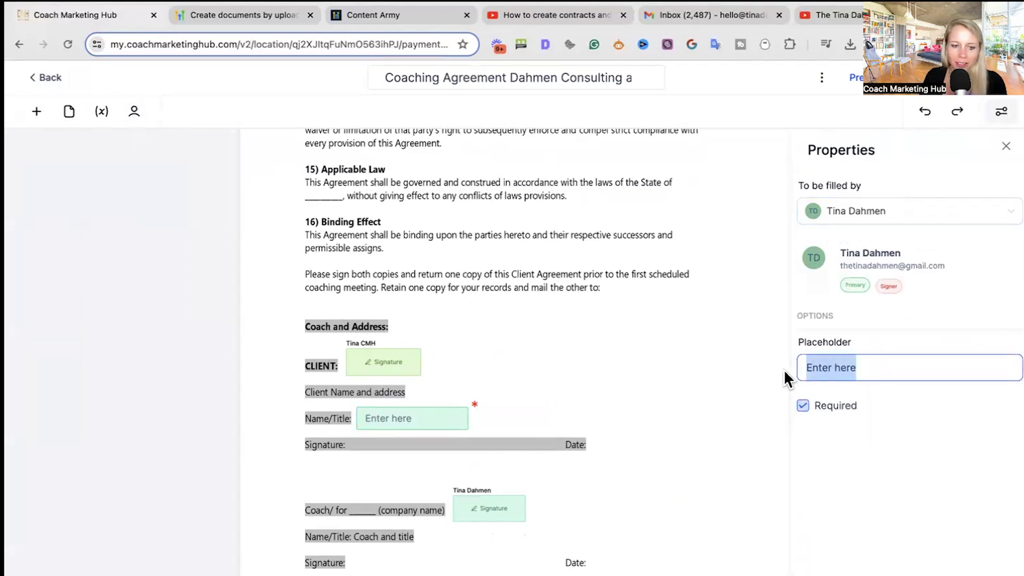
{"action": "type", "text": "Name/"}
{"action": "key", "text": "ctrl+a"}
{"action": "type", "text": "Date"}
{"action": "left_click", "coordinate": [645, 365]}
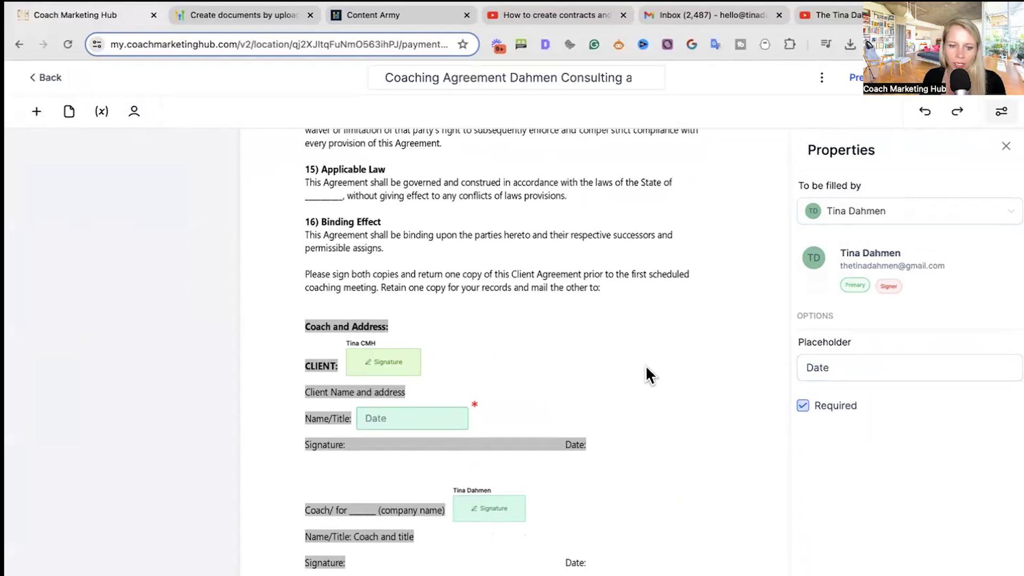
{"action": "scroll", "coordinate": [607, 510], "scroll_direction": "down", "scroll_amount": 3}
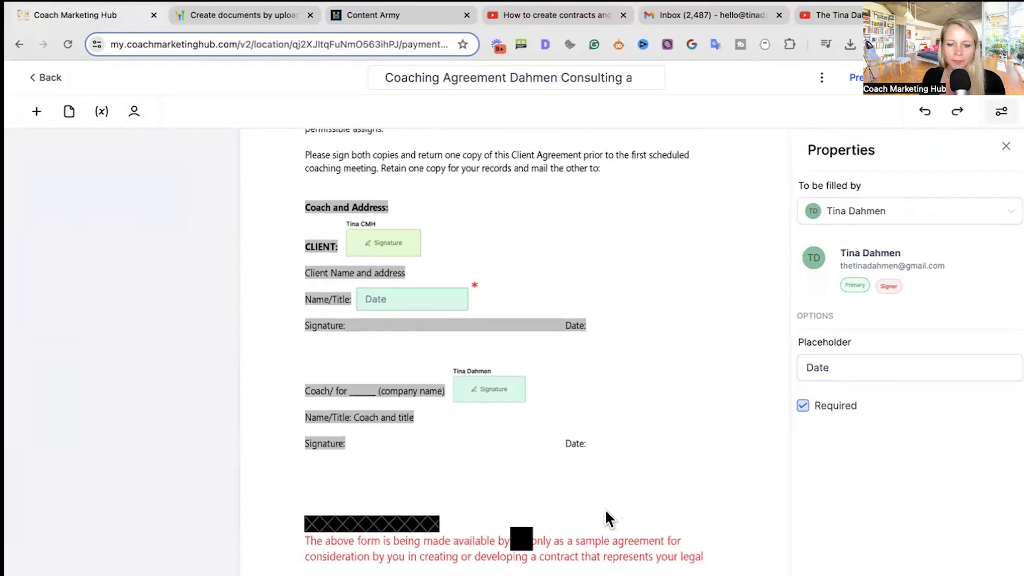
{"action": "scroll", "coordinate": [605, 509], "scroll_direction": "up", "scroll_amount": 4}
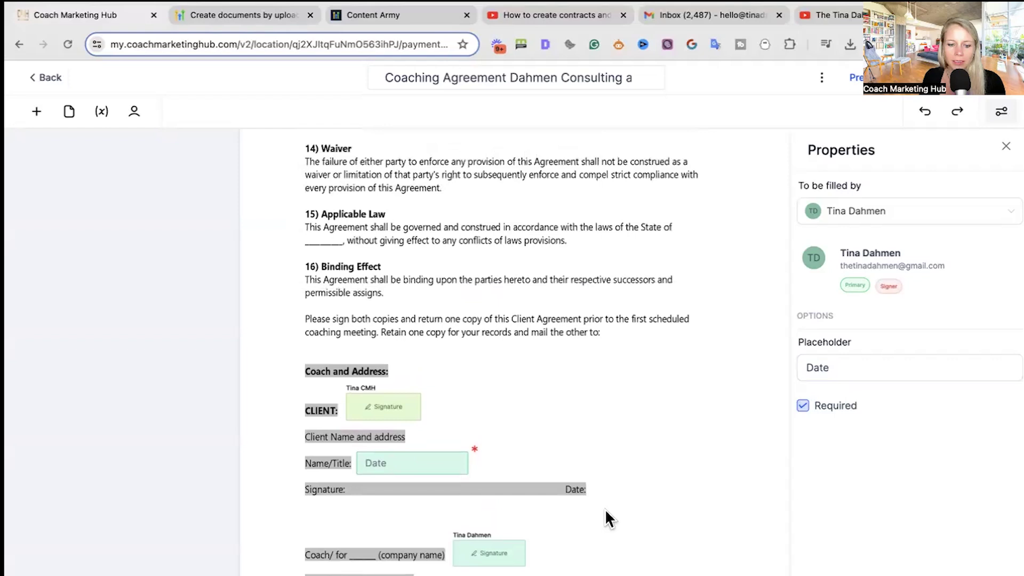
- Generate share links for both recipients, copy the first link, and open a new browser tab
{"action": "left_click", "coordinate": [980, 91]}
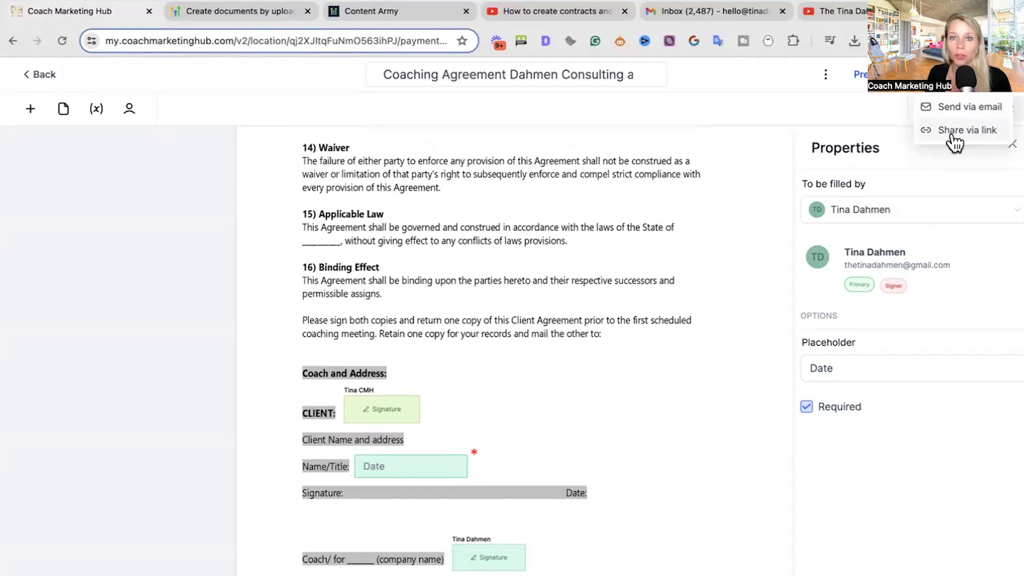
{"action": "left_click", "coordinate": [952, 134]}
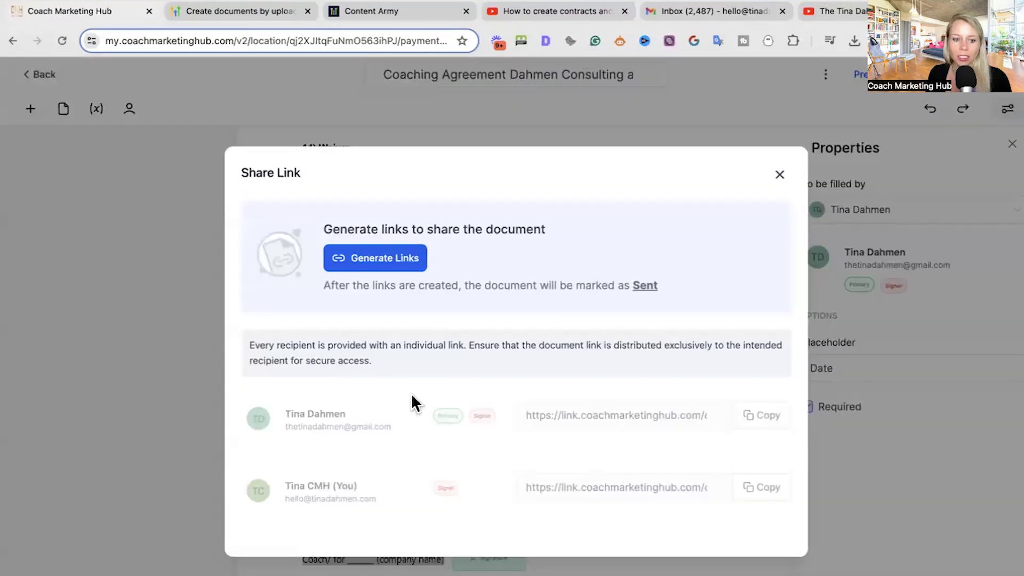
{"action": "left_click", "coordinate": [384, 261]}
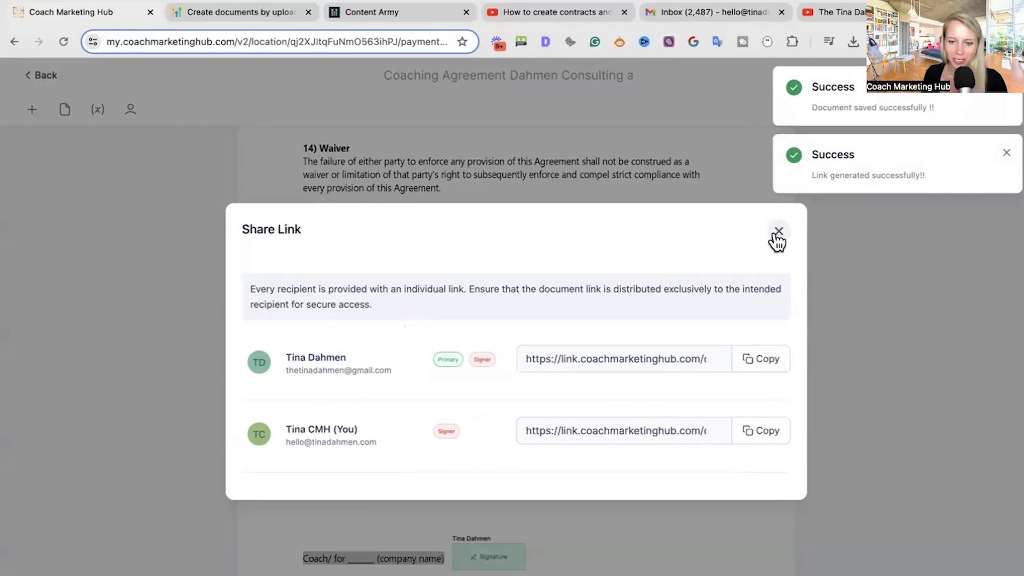
{"action": "left_click", "coordinate": [755, 362]}
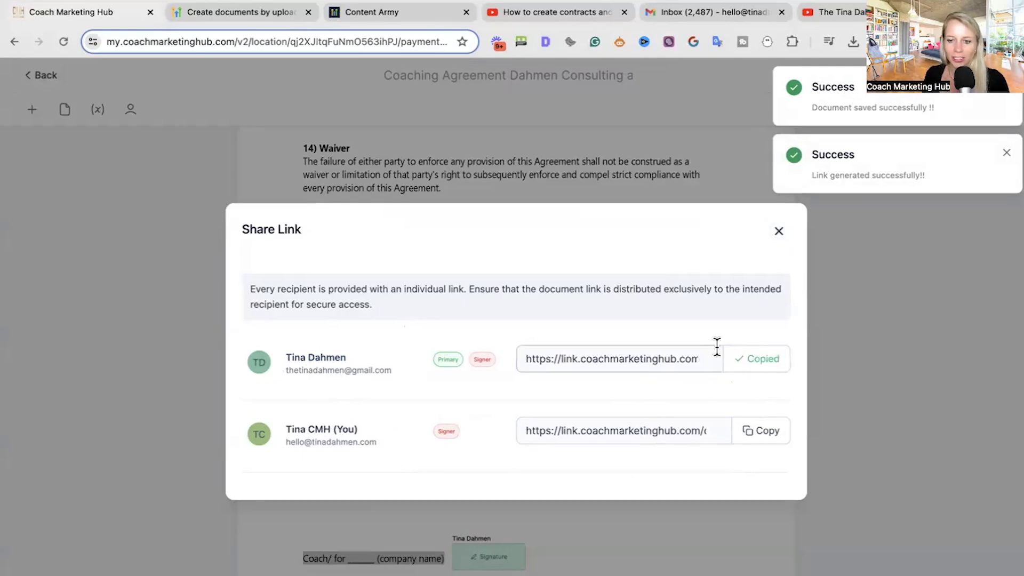
{"action": "key", "text": "super+t"}
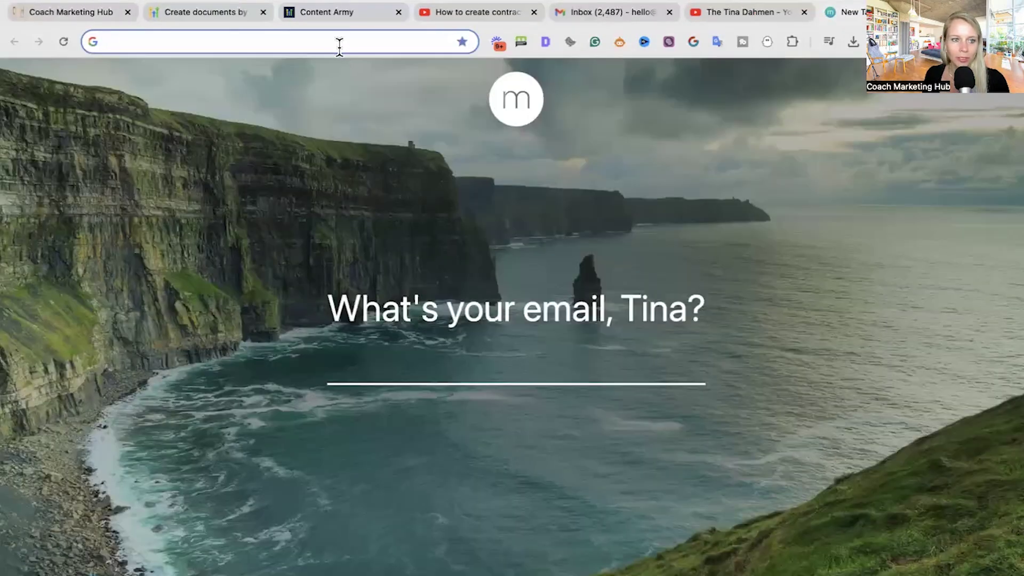
- Load the copied signing link and sign the coach signature field, leaving 1 of 2 filled
{"action": "key", "text": "super+v"}
{"action": "key", "text": "Return"}
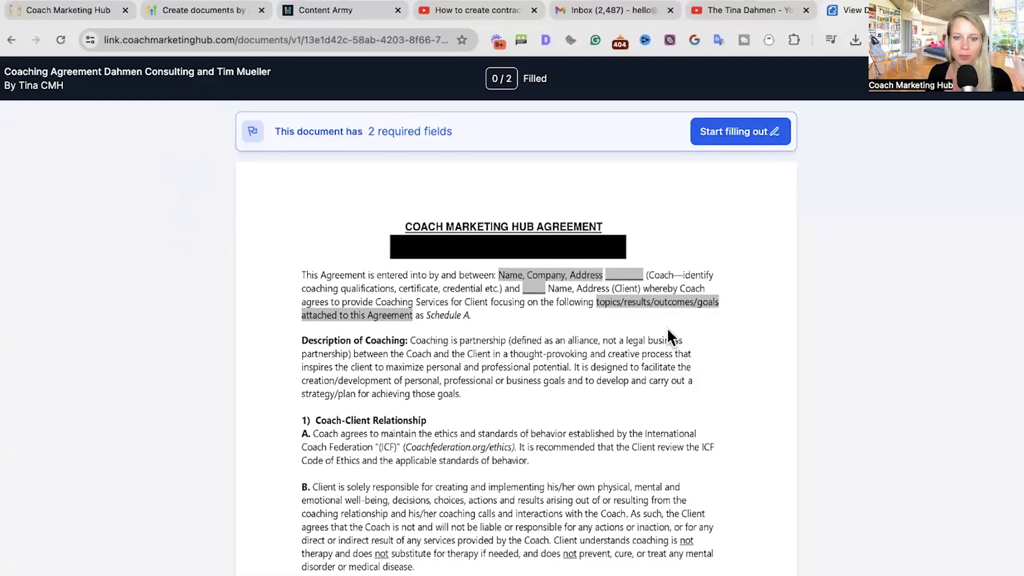
{"action": "scroll", "coordinate": [628, 381], "scroll_direction": "down", "scroll_amount": 9}
{"action": "scroll", "coordinate": [667, 223], "scroll_direction": "up", "scroll_amount": 4}
{"action": "scroll", "coordinate": [722, 132], "scroll_direction": "up", "scroll_amount": 5}
{"action": "left_click", "coordinate": [723, 132]}
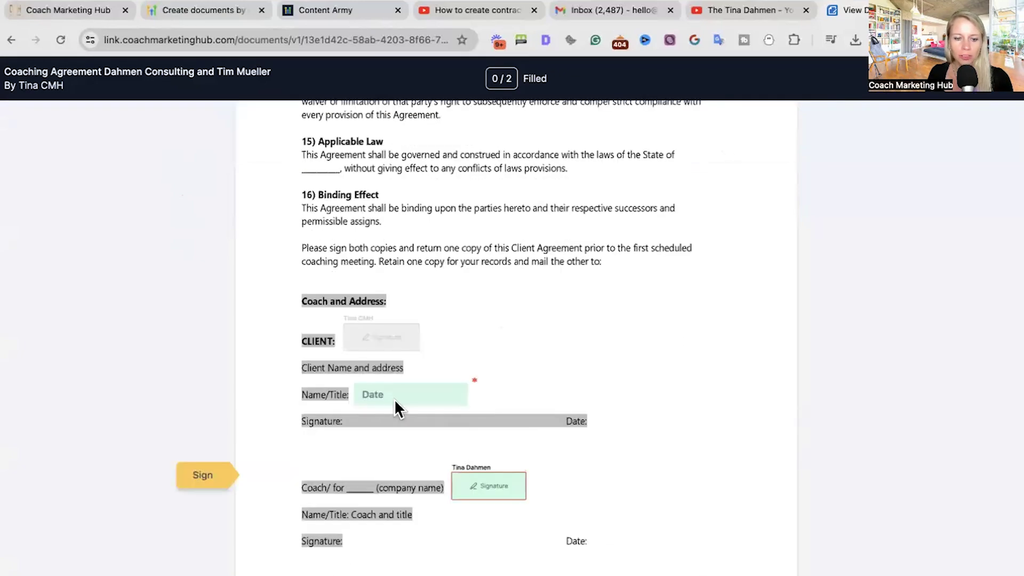
{"action": "left_click", "coordinate": [487, 487]}
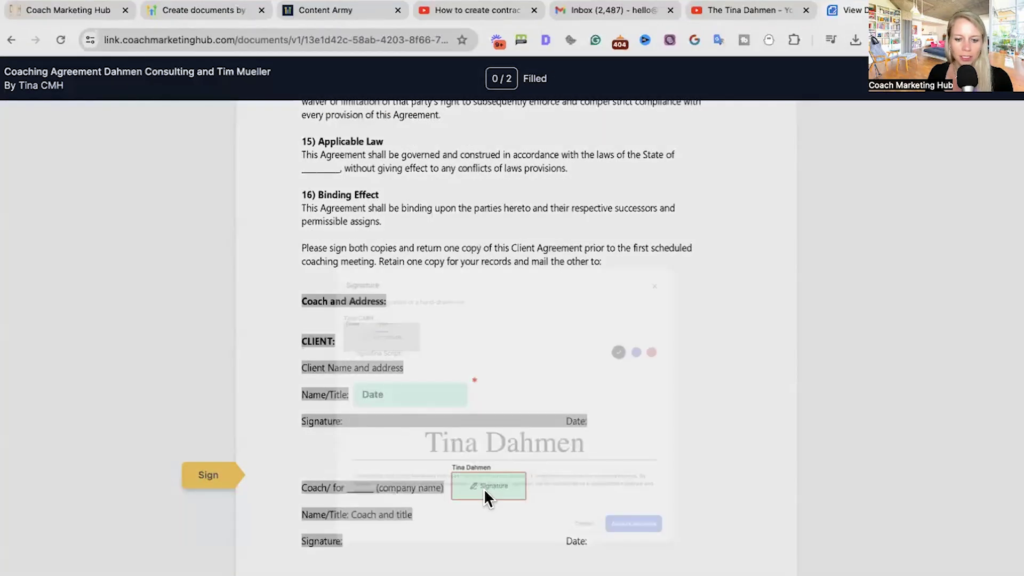
{"action": "left_click", "coordinate": [725, 555]}
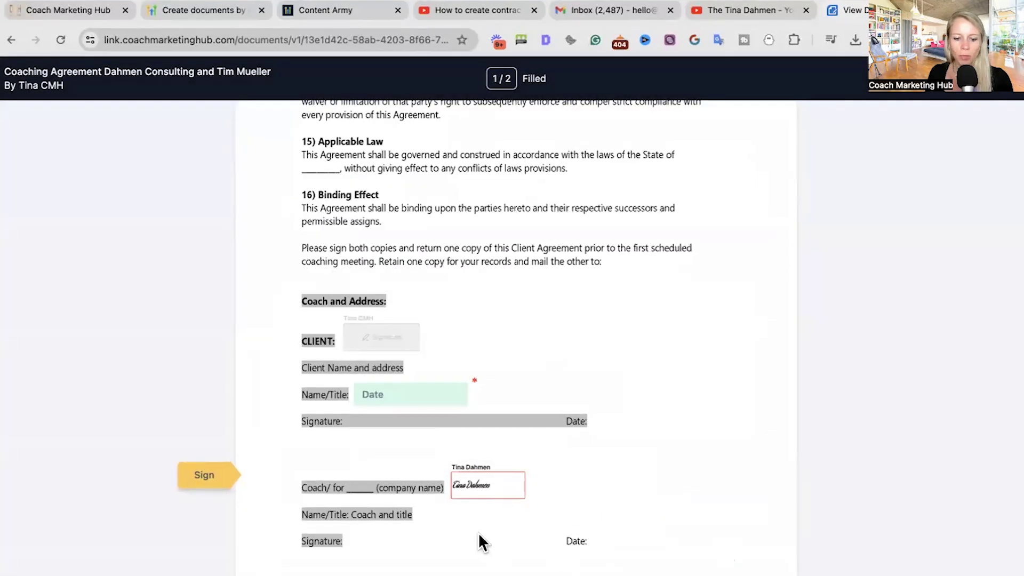
{"action": "scroll", "coordinate": [478, 532], "scroll_direction": "down", "scroll_amount": 1}
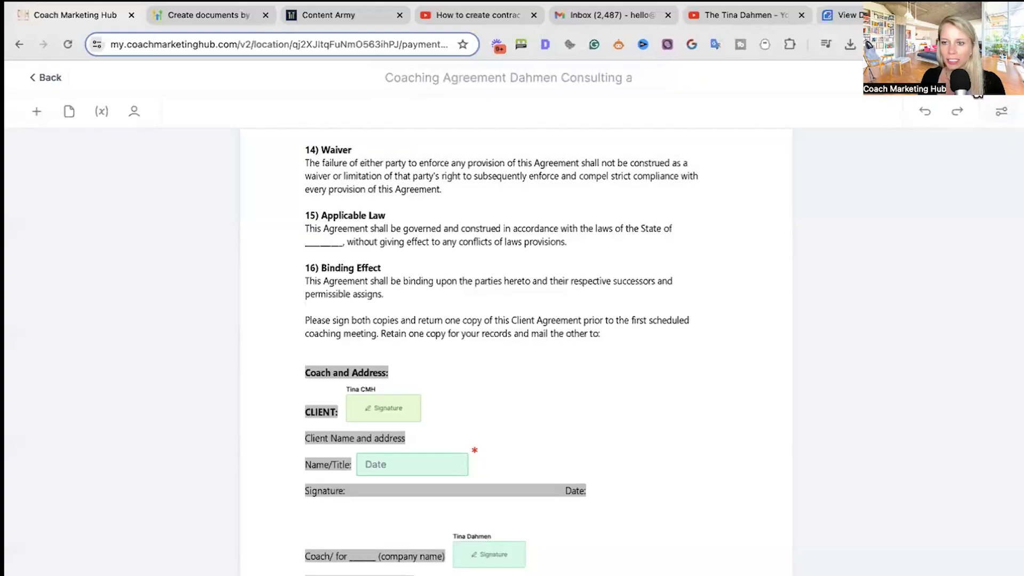
{"action": "left_click", "coordinate": [978, 96]}
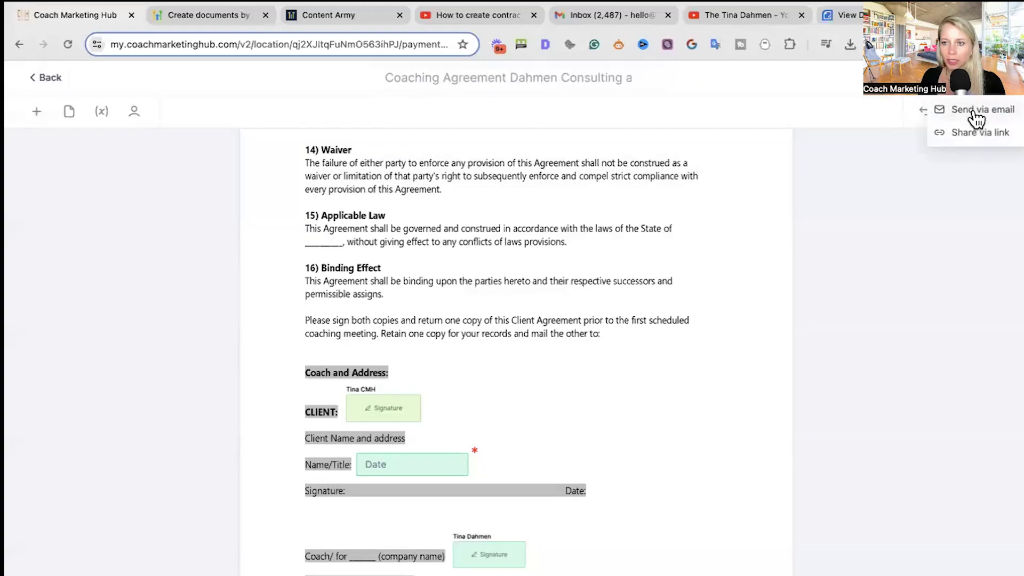
{"action": "left_click", "coordinate": [972, 109]}
{"action": "left_click_drag", "start_coordinate": [886, 110], "coordinate": [806, 110]}
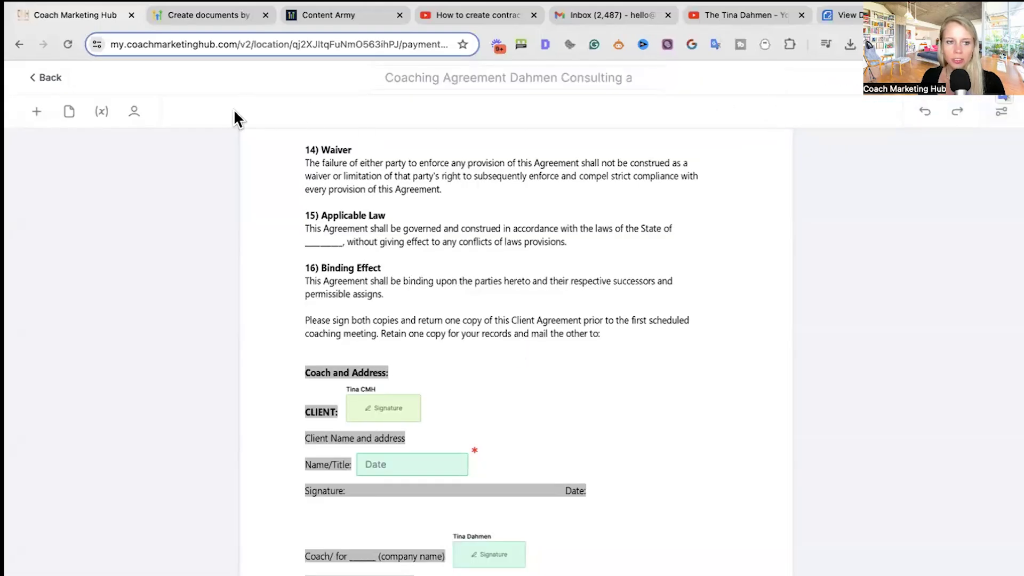
{"action": "left_click", "coordinate": [47, 80]}
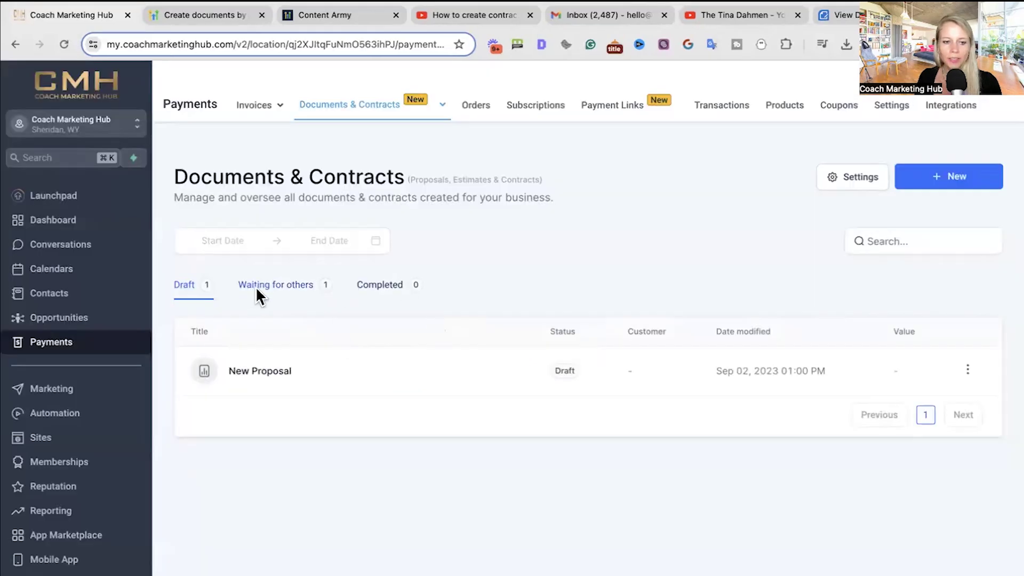
{"action": "left_click", "coordinate": [275, 285]}
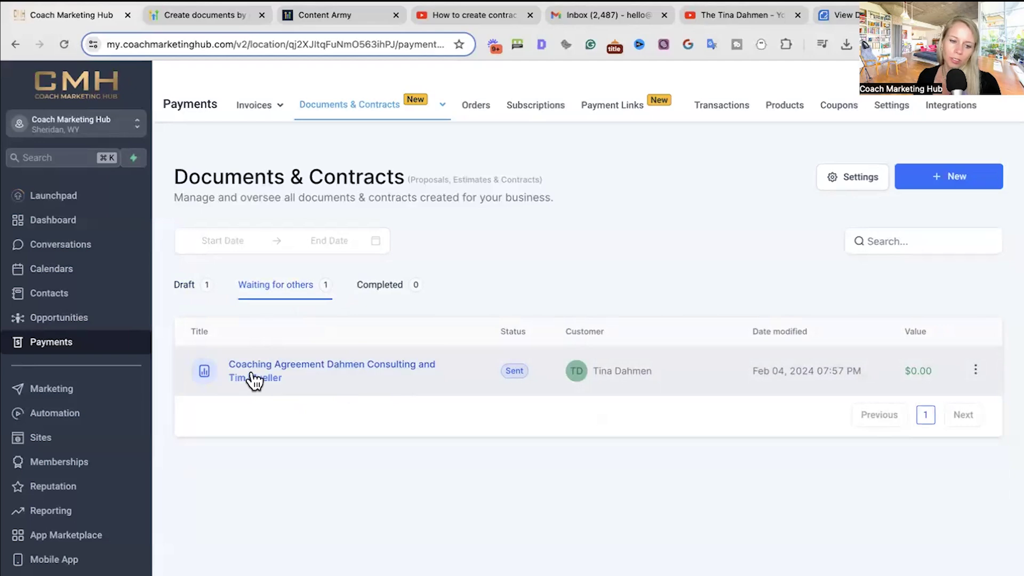
{"action": "left_click_drag", "start_coordinate": [508, 331], "coordinate": [528, 344]}
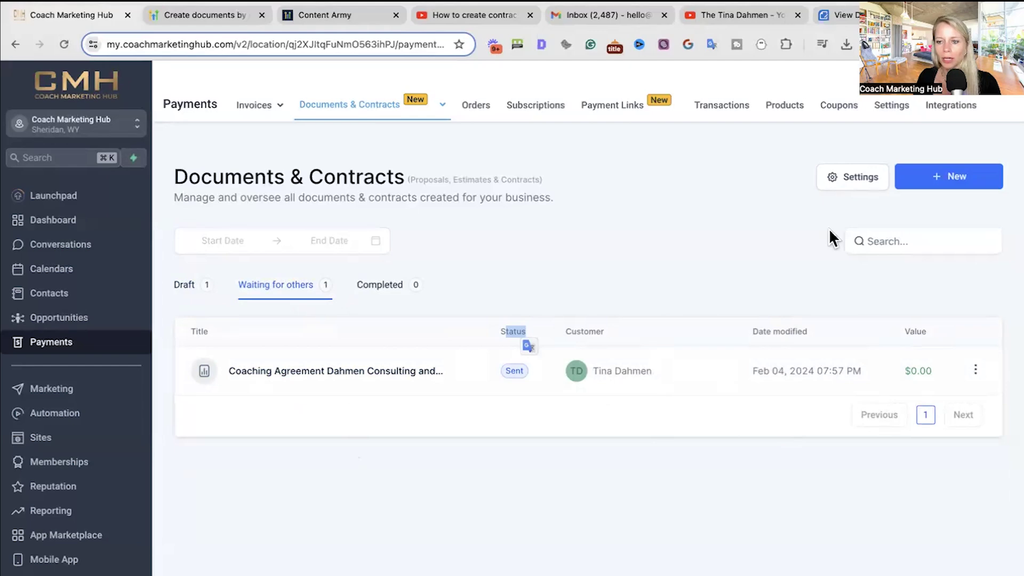
{"action": "left_click", "coordinate": [976, 372]}
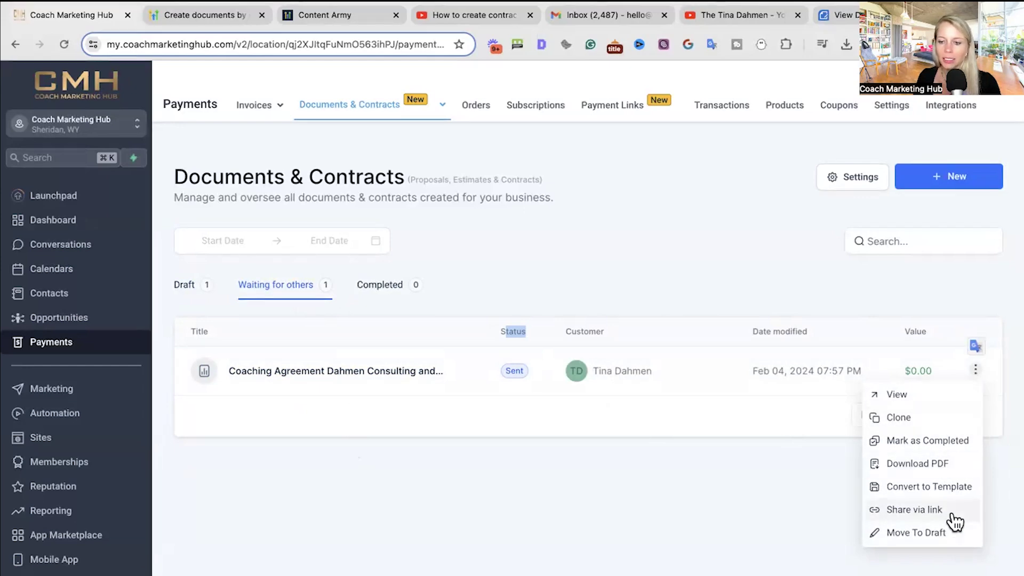
{"action": "left_click", "coordinate": [763, 231]}
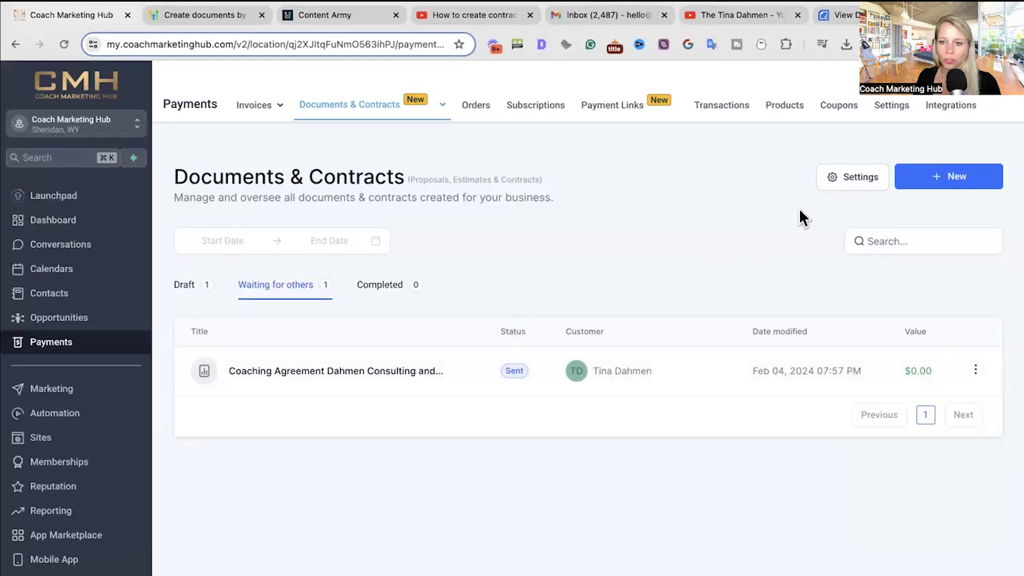
- Keep the Default customer and team notification templates and switch on Send Invoices automatically
{"action": "left_click", "coordinate": [846, 184]}
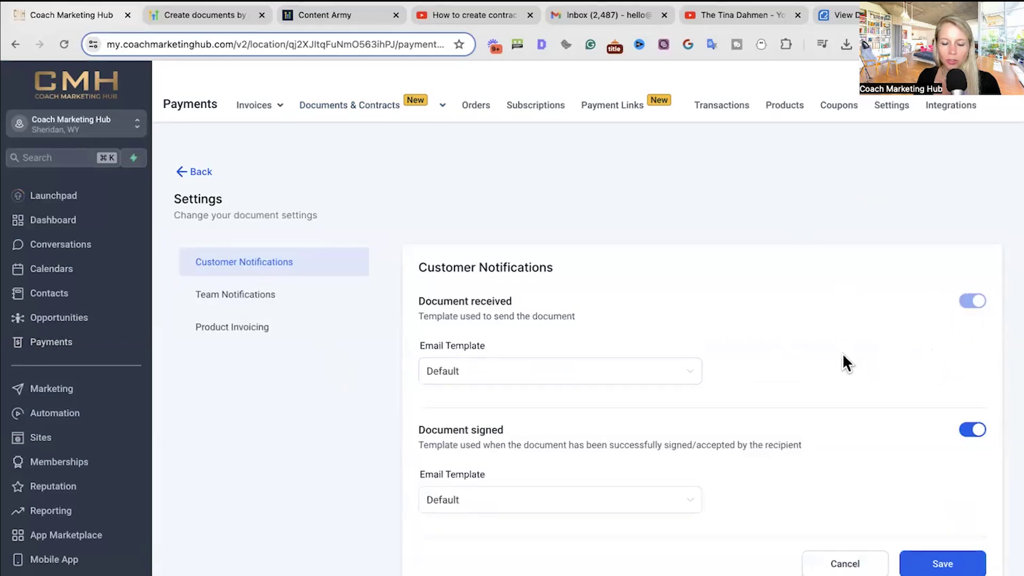
{"action": "left_click", "coordinate": [491, 382]}
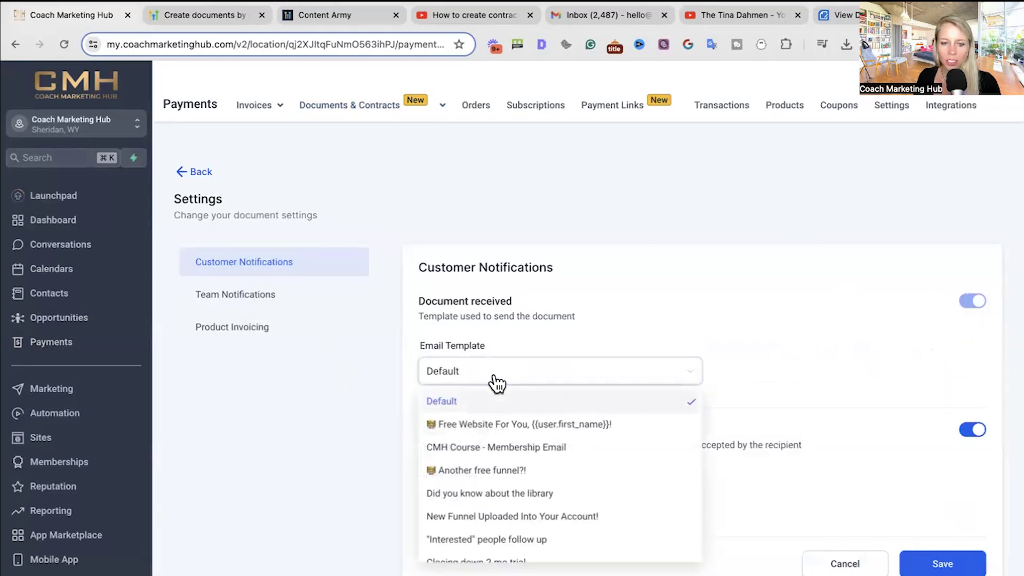
{"action": "left_click", "coordinate": [517, 340]}
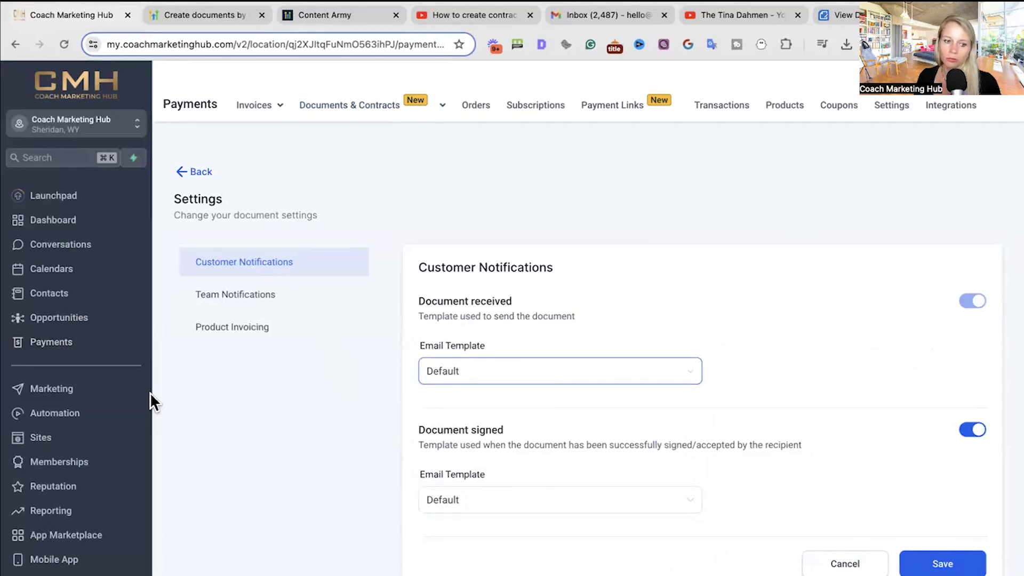
{"action": "left_click", "coordinate": [265, 297]}
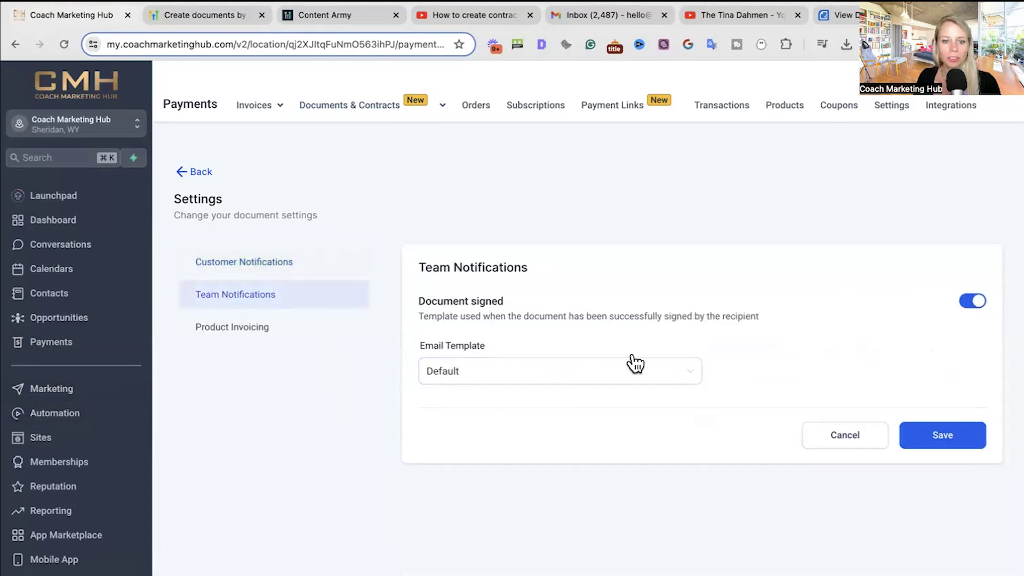
{"action": "left_click", "coordinate": [459, 368]}
{"action": "left_click", "coordinate": [488, 332]}
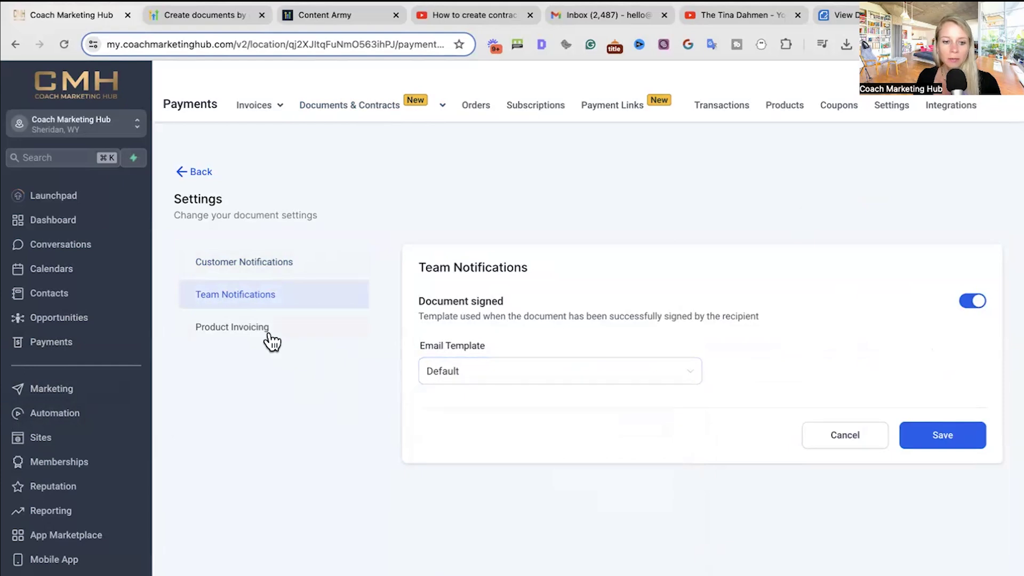
{"action": "left_click", "coordinate": [271, 336]}
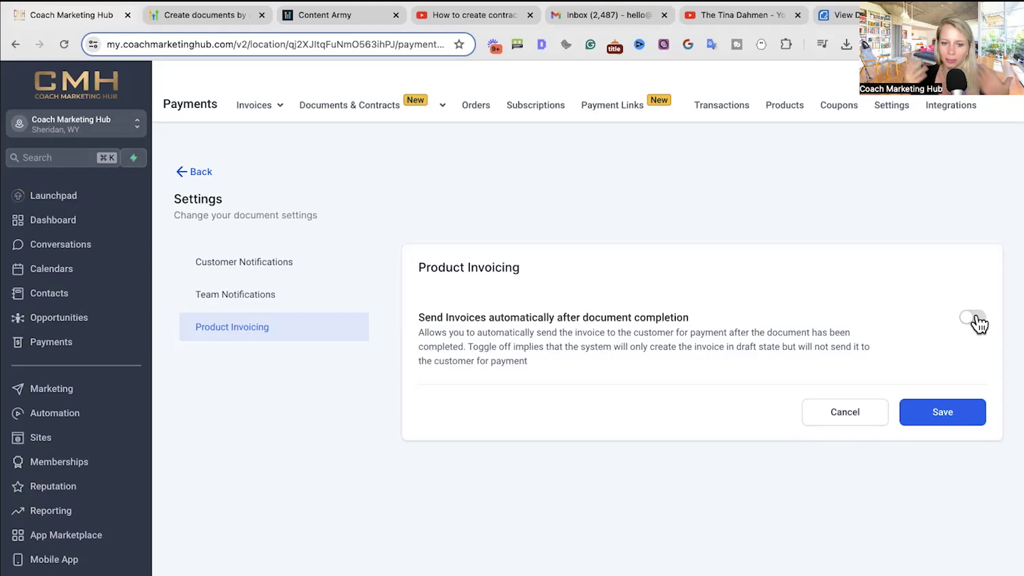
{"action": "left_click", "coordinate": [977, 319]}
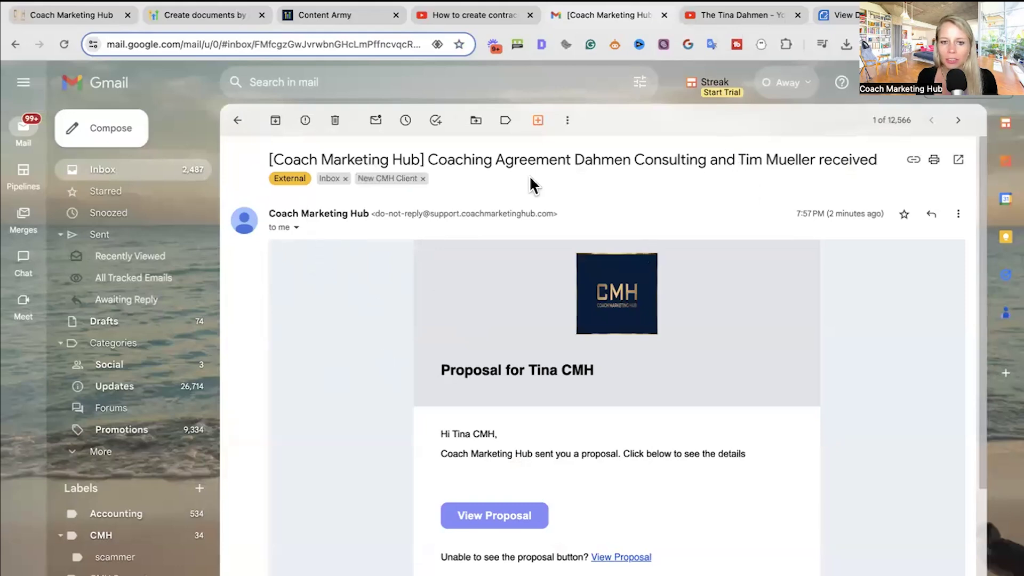
- Read through the Coach Marketing Hub notification email and follow its View Proposal link
{"action": "left_click_drag", "start_coordinate": [737, 160], "coordinate": [727, 233]}
{"action": "scroll", "coordinate": [611, 341], "scroll_direction": "down", "scroll_amount": 1}
{"action": "left_click_drag", "start_coordinate": [435, 318], "coordinate": [625, 335]}
{"action": "scroll", "coordinate": [633, 382], "scroll_direction": "down", "scroll_amount": 1}
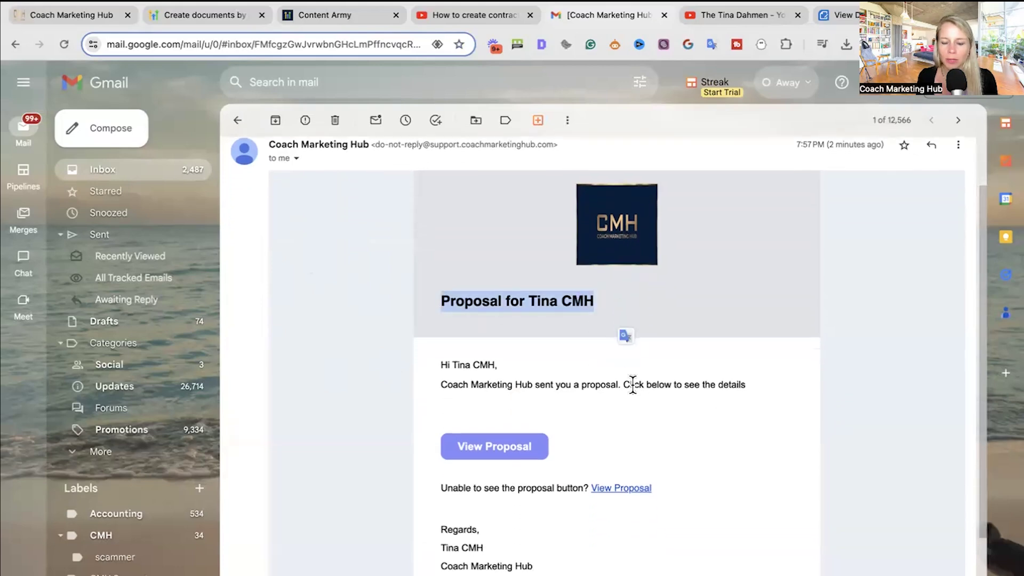
{"action": "left_click", "coordinate": [398, 400]}
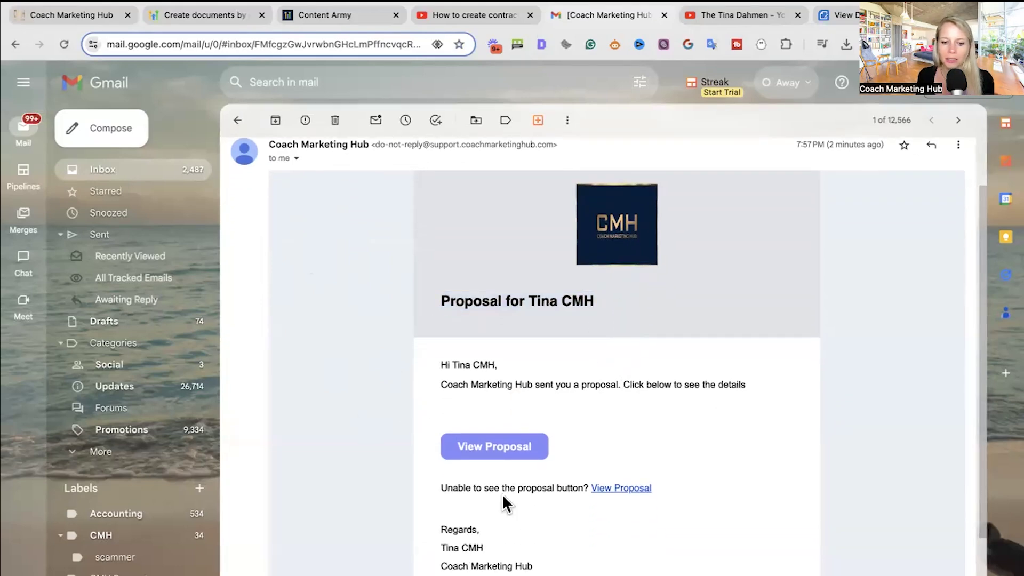
{"action": "left_click_drag", "start_coordinate": [442, 367], "coordinate": [749, 400]}
{"action": "left_click", "coordinate": [446, 362]}
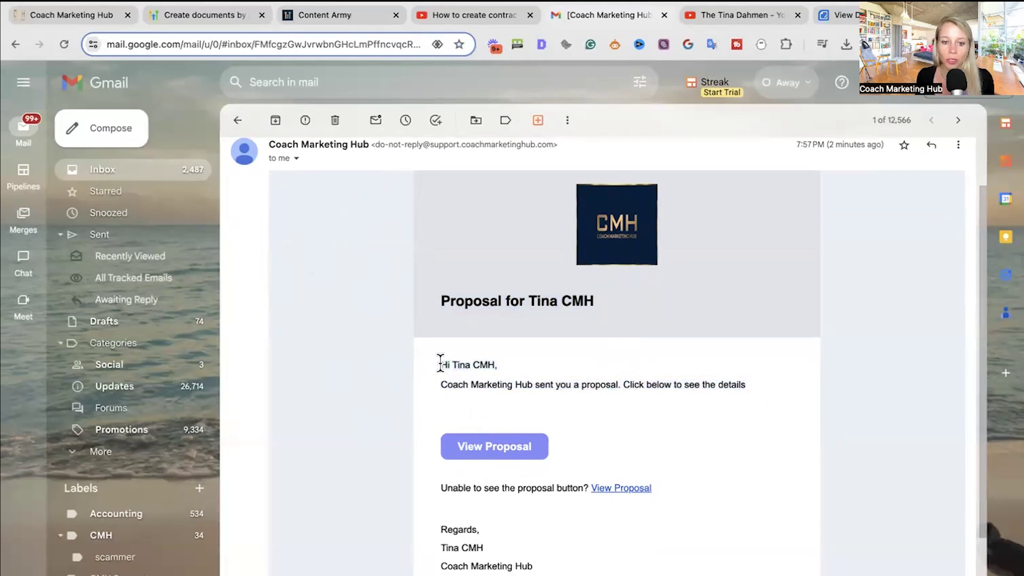
{"action": "left_click_drag", "start_coordinate": [626, 377], "coordinate": [750, 386]}
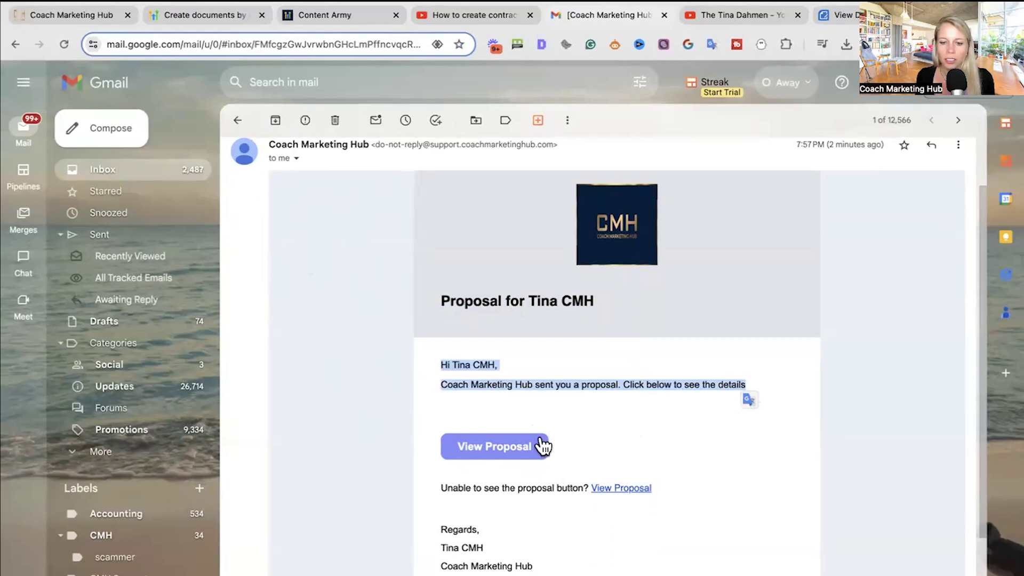
{"action": "scroll", "coordinate": [527, 471], "scroll_direction": "down", "scroll_amount": 2}
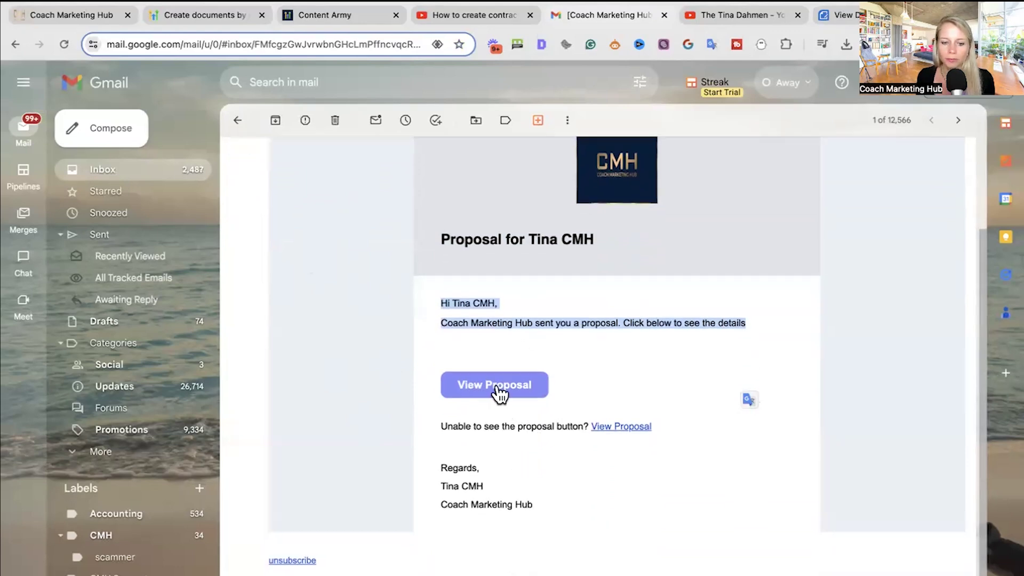
{"action": "left_click", "coordinate": [496, 386]}
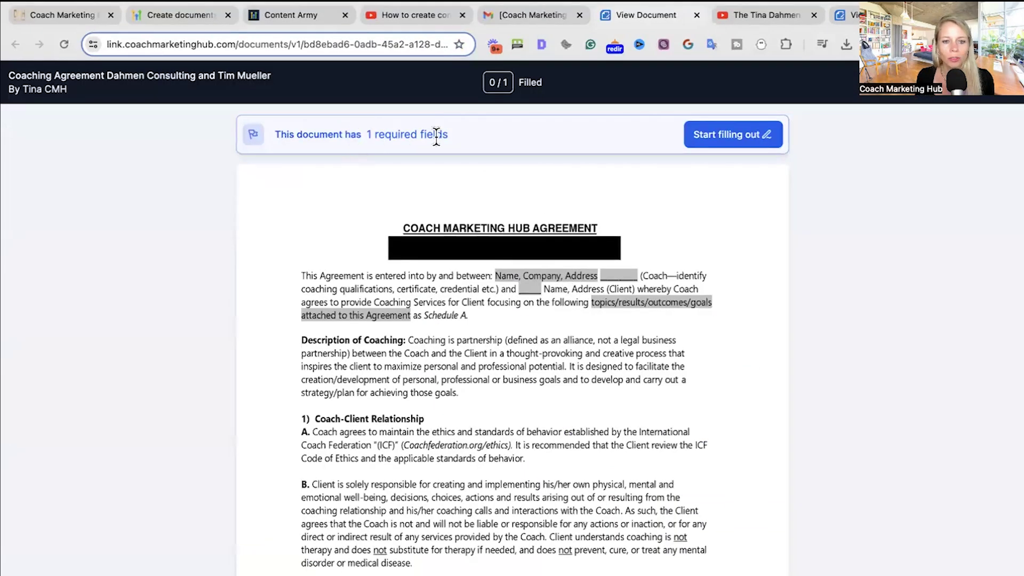
- Sign the remaining client signature field, finish, and return to Documents & Contracts
{"action": "left_click", "coordinate": [699, 135]}
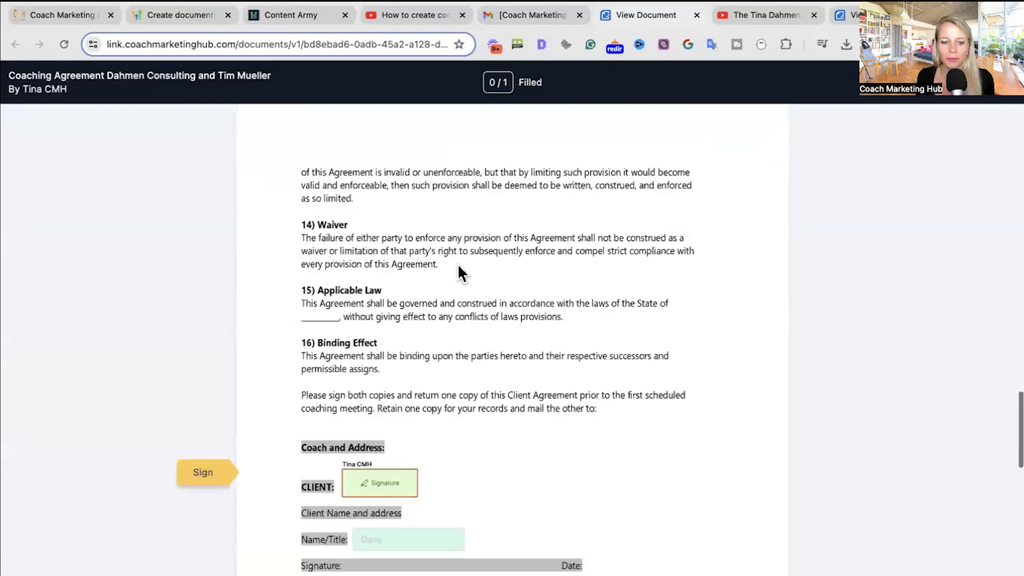
{"action": "left_click", "coordinate": [368, 480]}
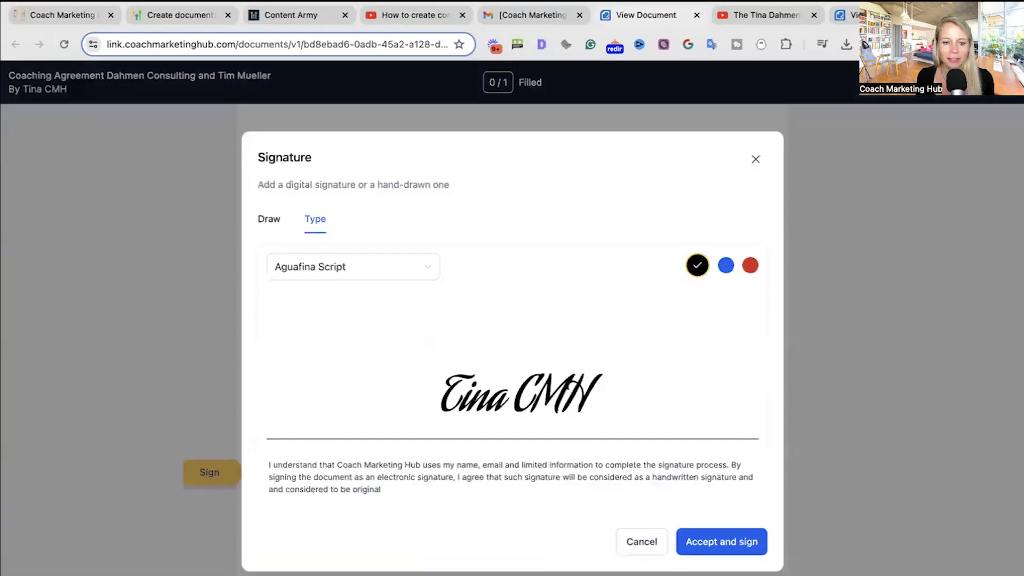
{"action": "left_click", "coordinate": [721, 546]}
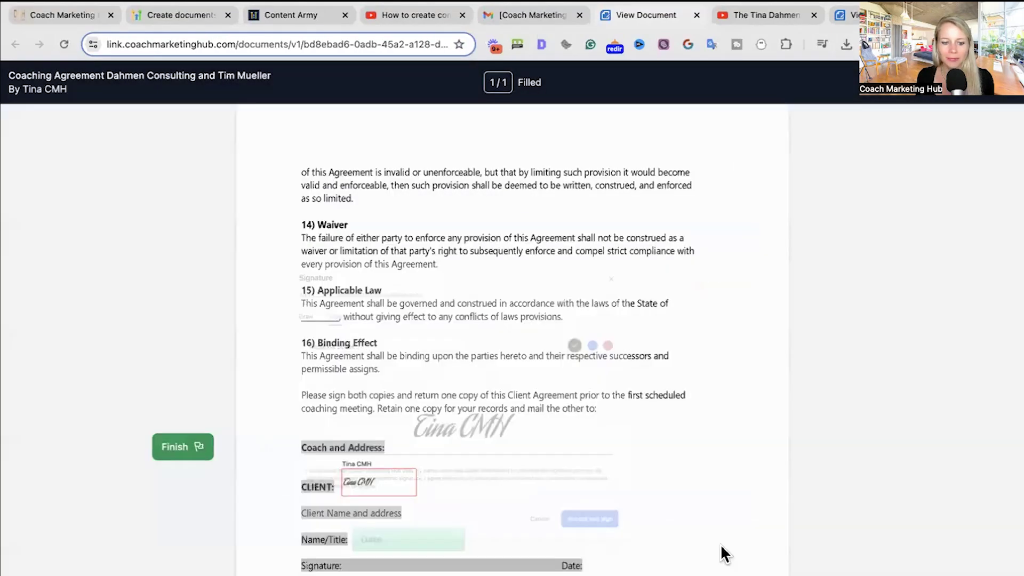
{"action": "left_click", "coordinate": [177, 446]}
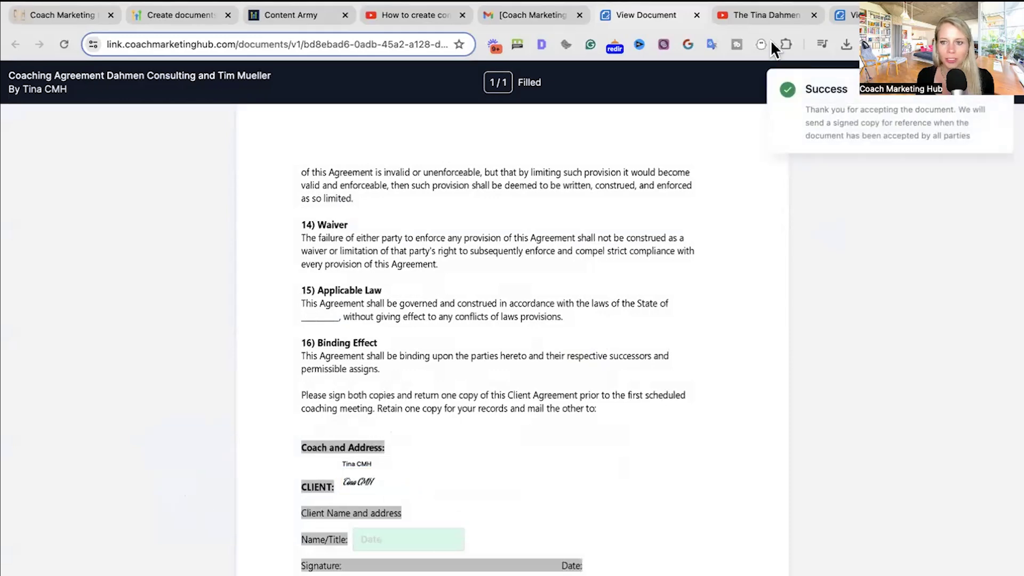
{"action": "left_click", "coordinate": [78, 19]}
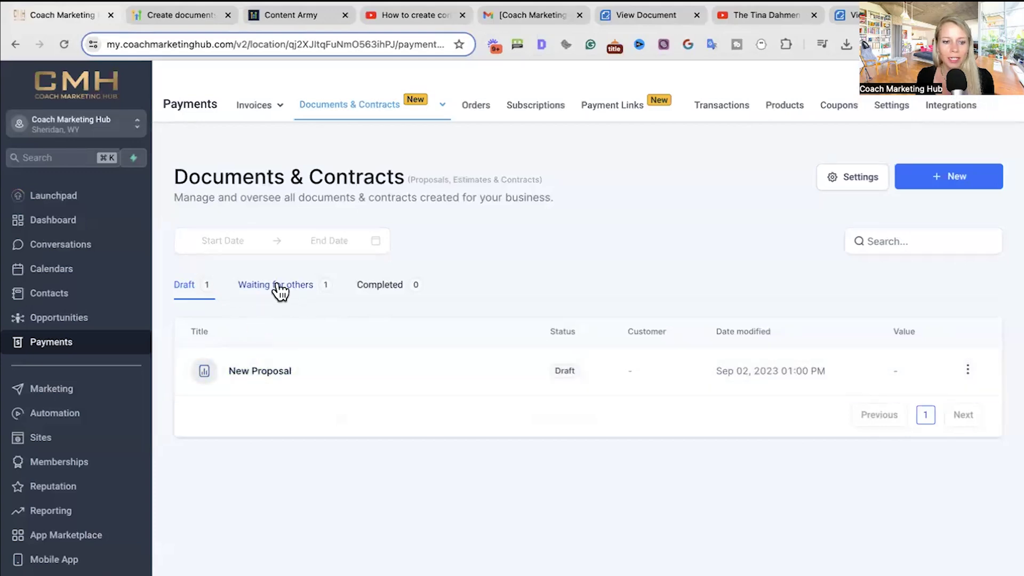
- Refresh Documents & Contracts and view the signed coaching agreement under the Completed tab
{"action": "left_click", "coordinate": [65, 44]}
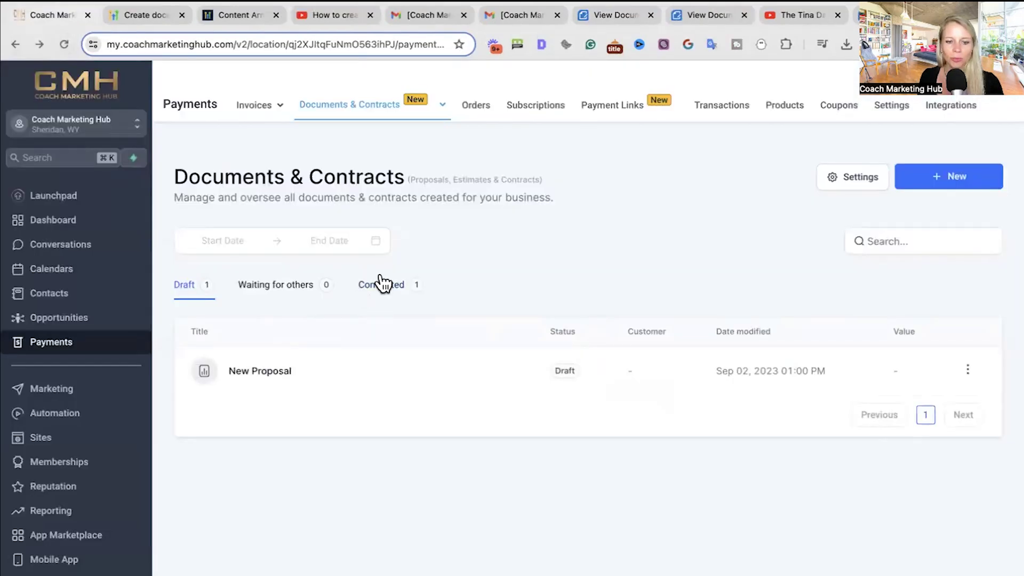
{"action": "left_click", "coordinate": [376, 290]}
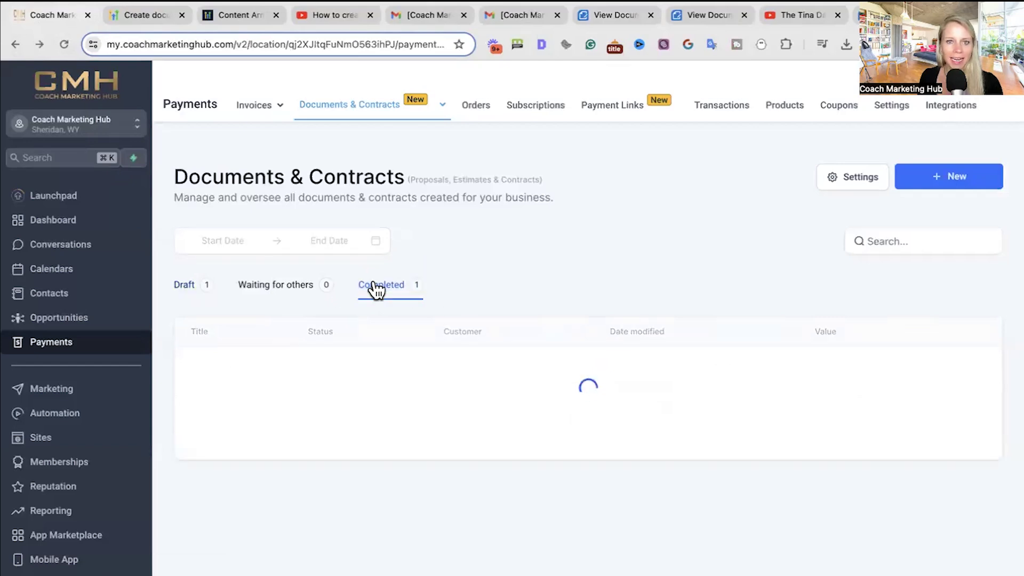